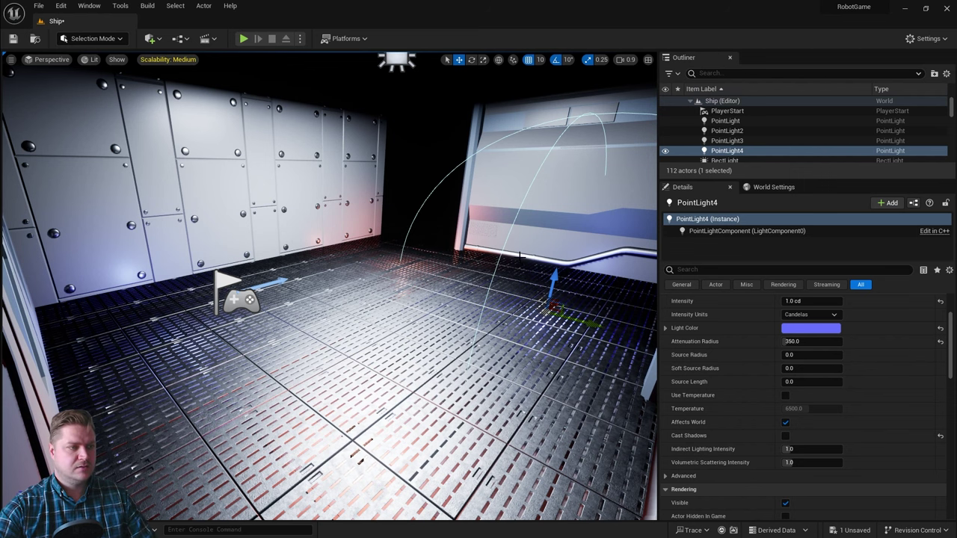
Step: Start importing SM_Doorframe.fbx and SM_Trim_Wall.fbx from the Chapter 2 resources into the Meshes folder
key("ctrl+space")
left_click(688, 412)
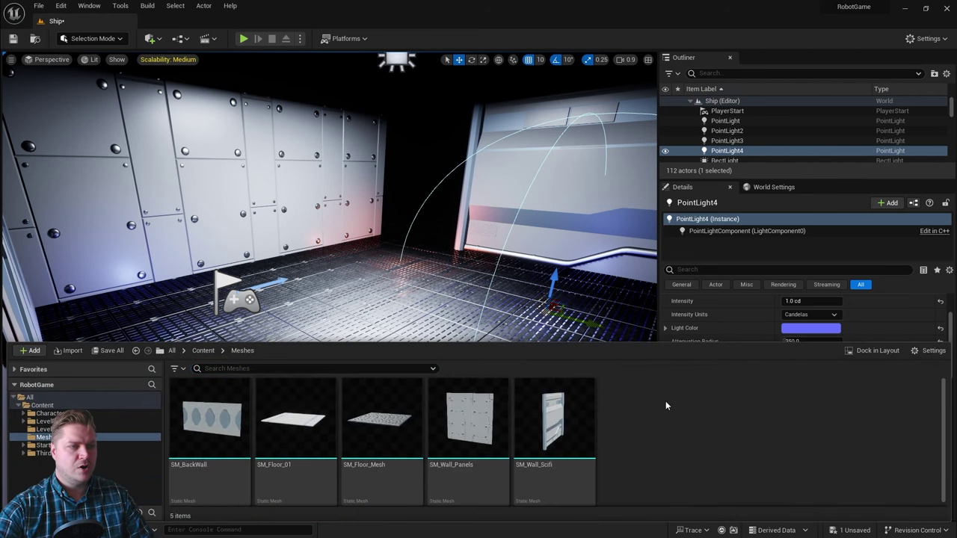
right_click(665, 406)
left_click(725, 46)
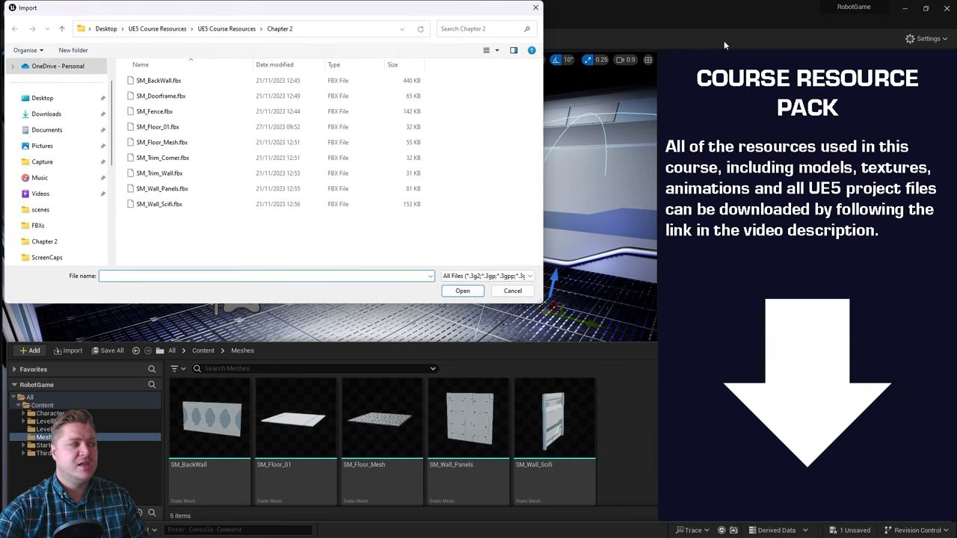
left_click(161, 95)
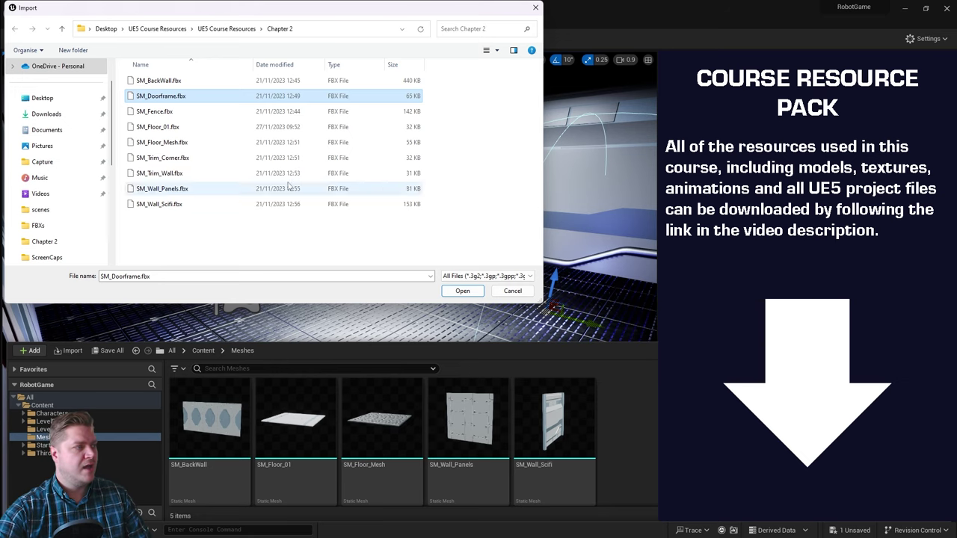
left_click(159, 177, "ctrl")
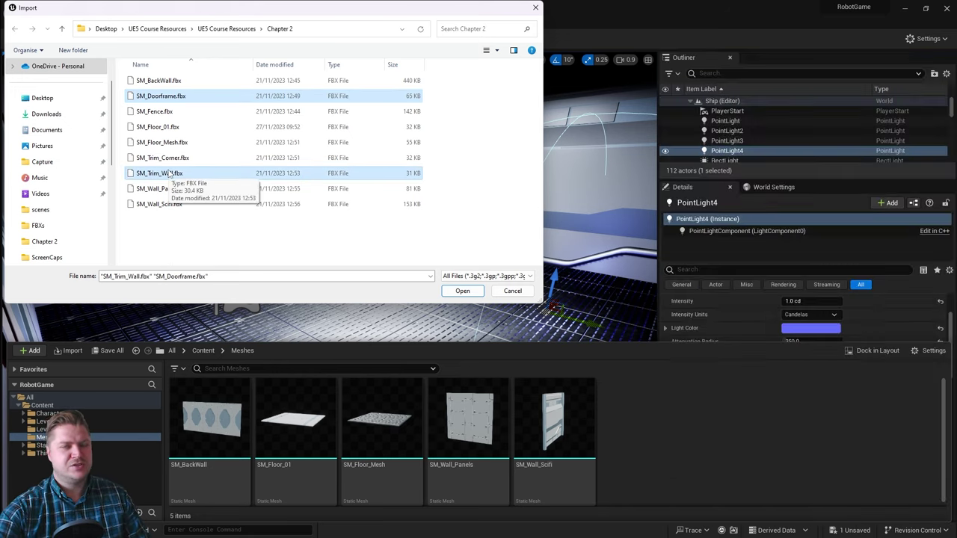
left_click(461, 292)
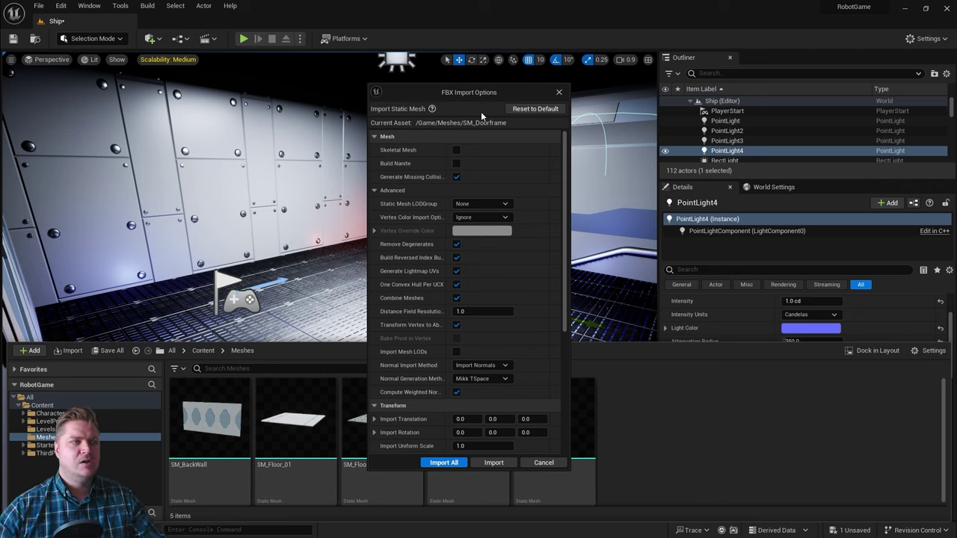
Step: Import SM_Doorframe with Generate Missing Collision and One Convex Hull Per UCX disabled
left_click(456, 177)
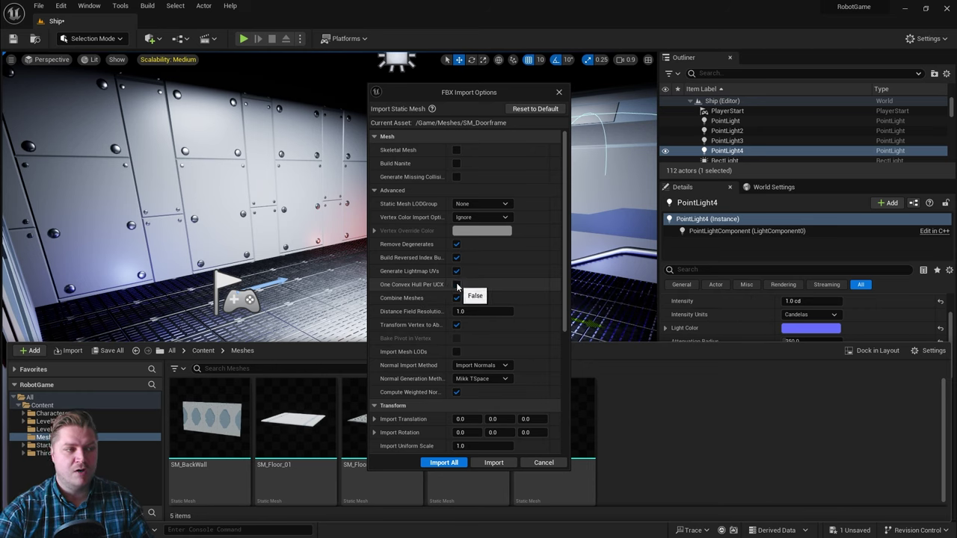
left_click(455, 284)
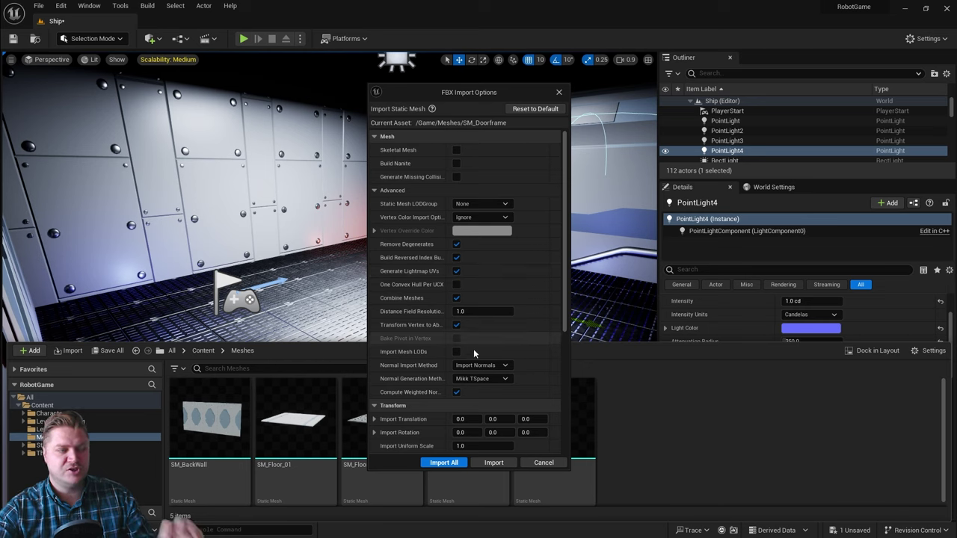
left_click(490, 462)
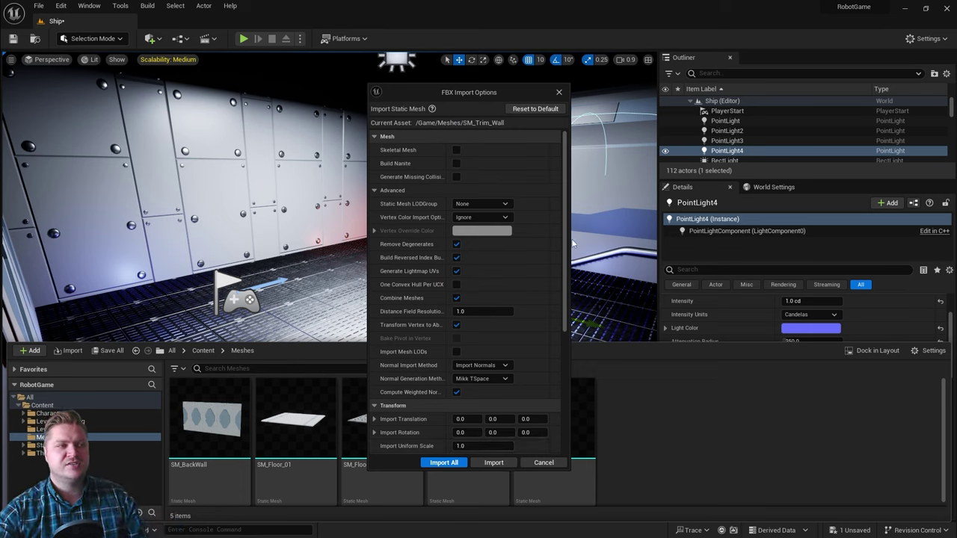
Step: Import SM_Trim_Wall with Generate Missing Collision and One Convex Hull Per UCX enabled
left_click(457, 178)
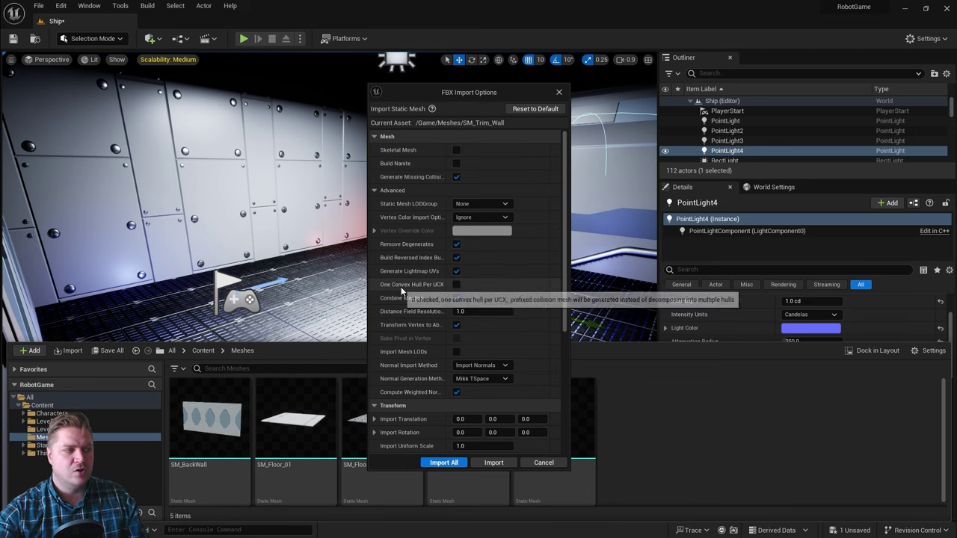
left_click(457, 285)
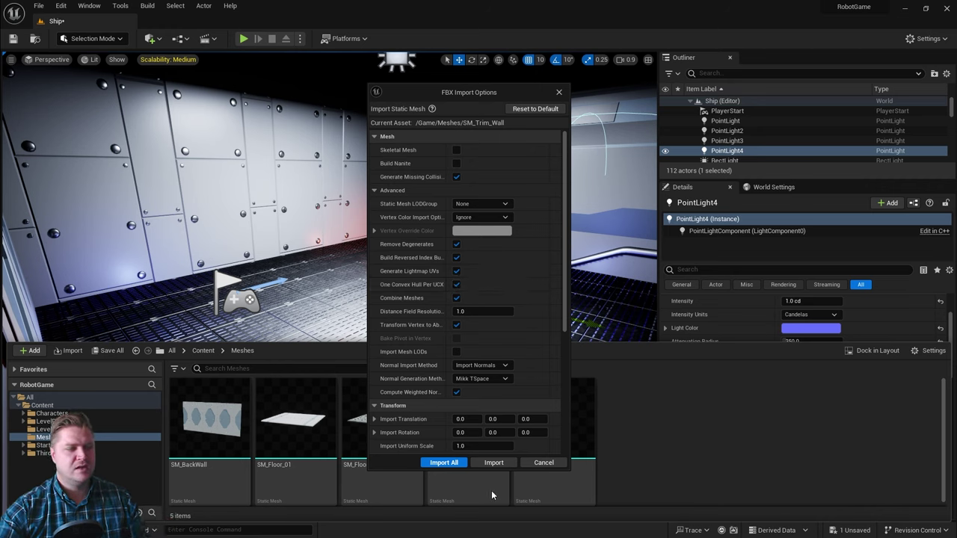
left_click(492, 463)
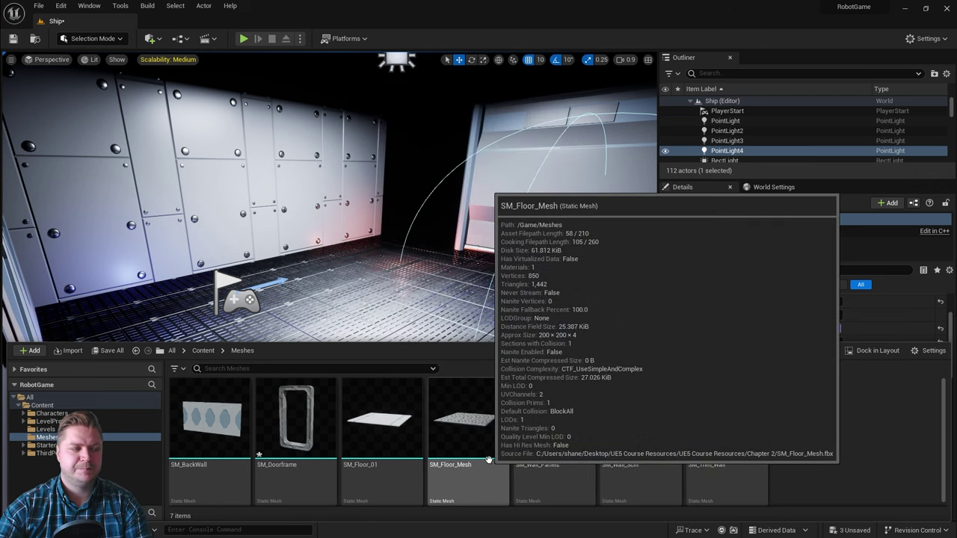
Step: Open the SM_Doorframe mesh and assign M_Metal_Brushed_Nickel to its material slot
left_click(299, 415)
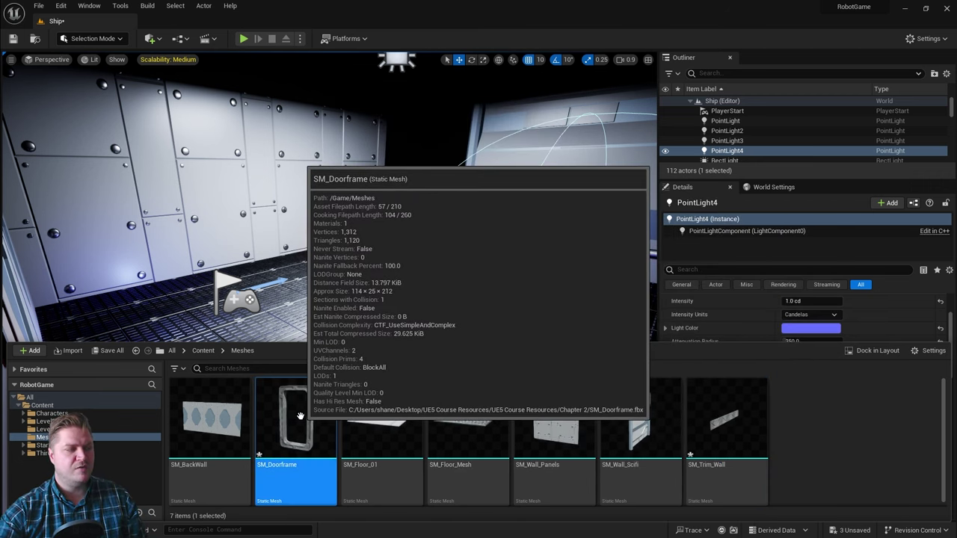
double_click(299, 416)
left_click(825, 115)
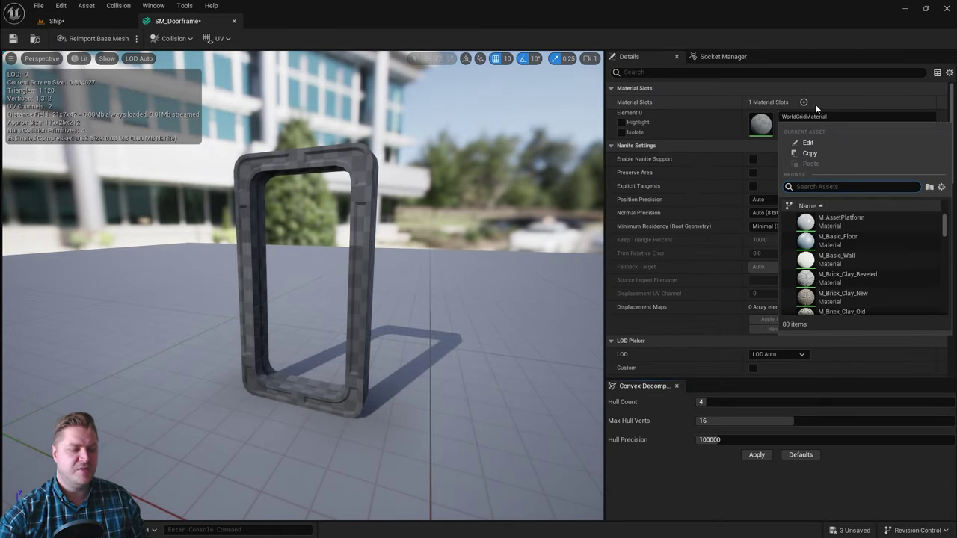
type("nickel")
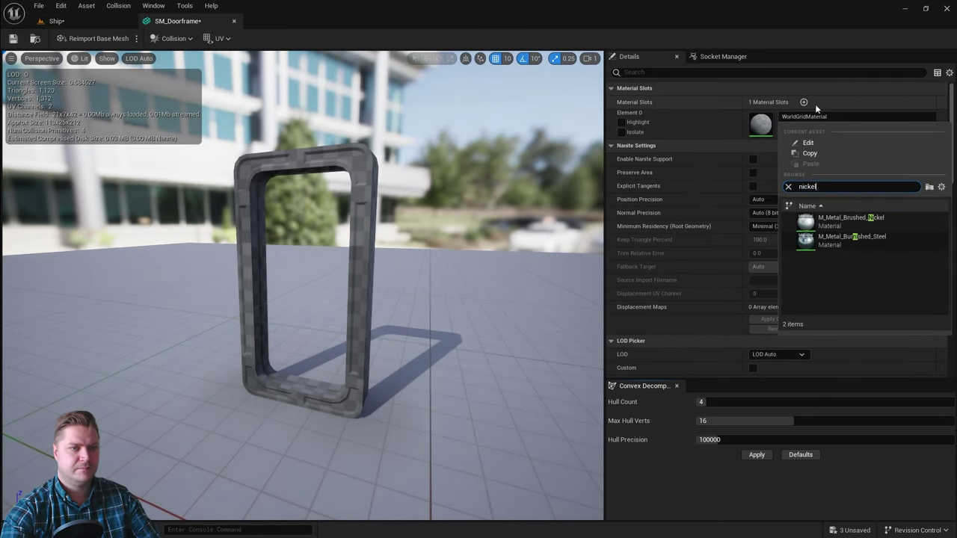
left_click(847, 219)
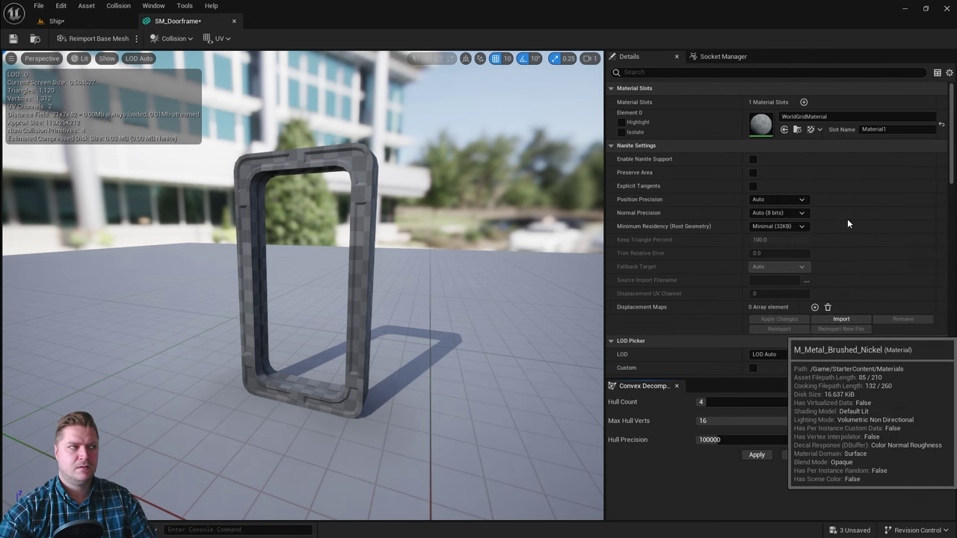
left_click_drag(446, 149, 195, 67)
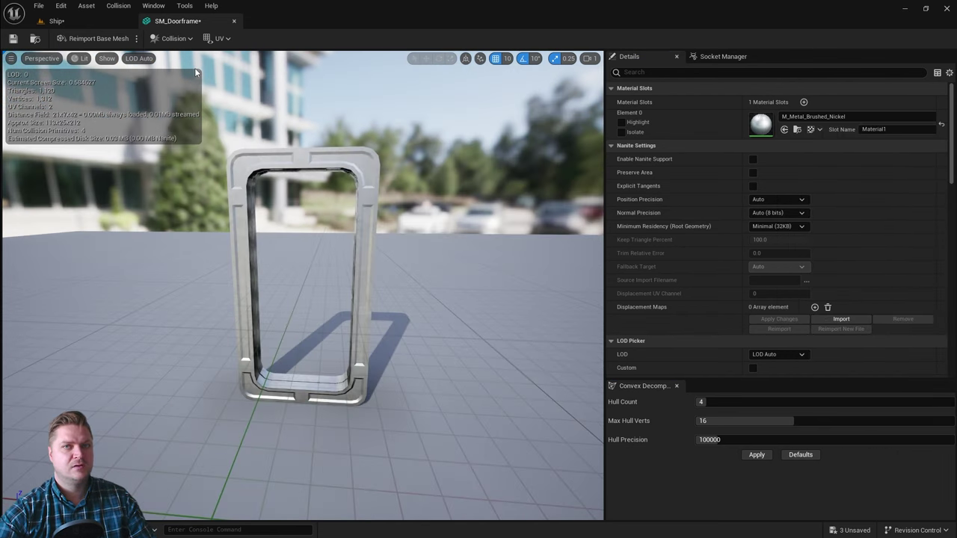
Step: Display the doorframe's simple collision to check its shape around the opening, and hide it again
left_click(107, 59)
left_click(137, 199)
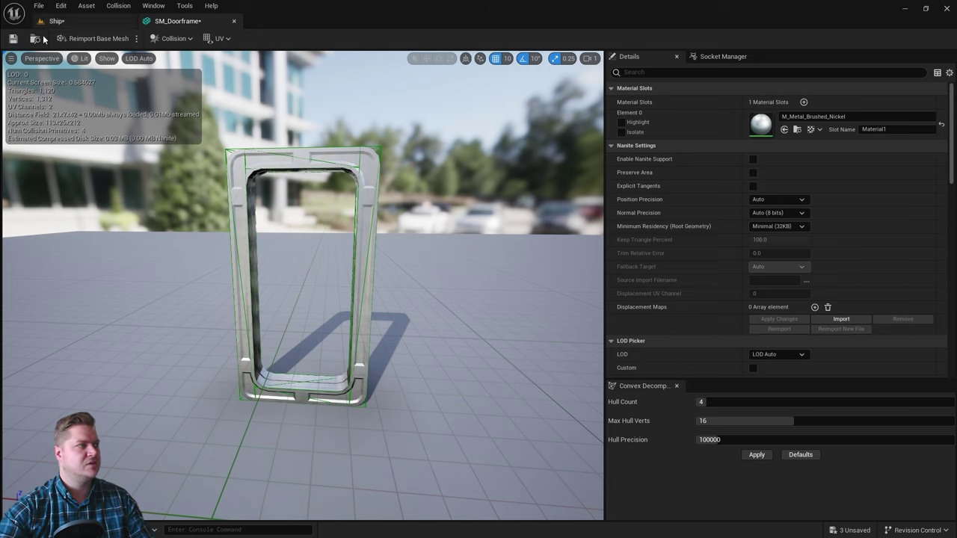
left_click(107, 59)
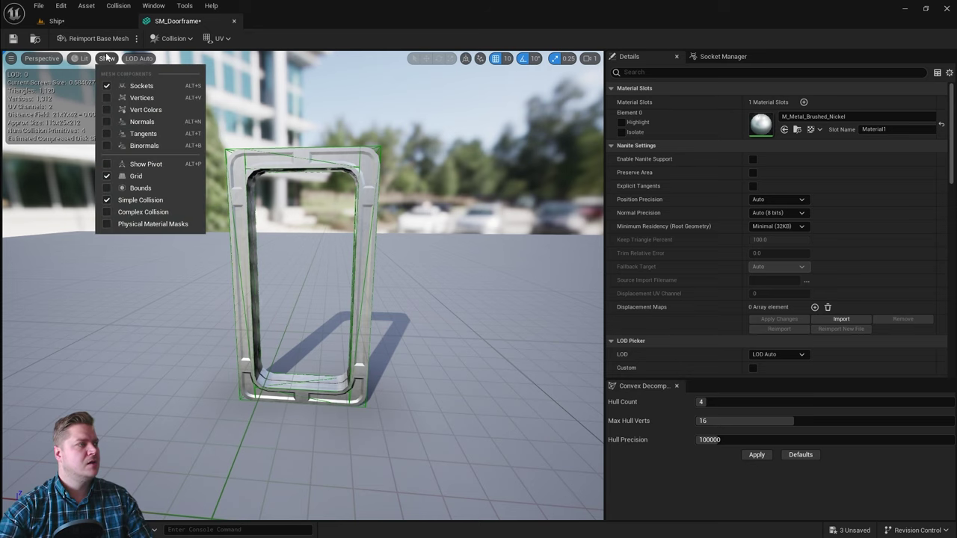
left_click(146, 199)
Step: Save the doorframe mesh and open the SM_Trim_Wall mesh for editing
left_click(14, 38)
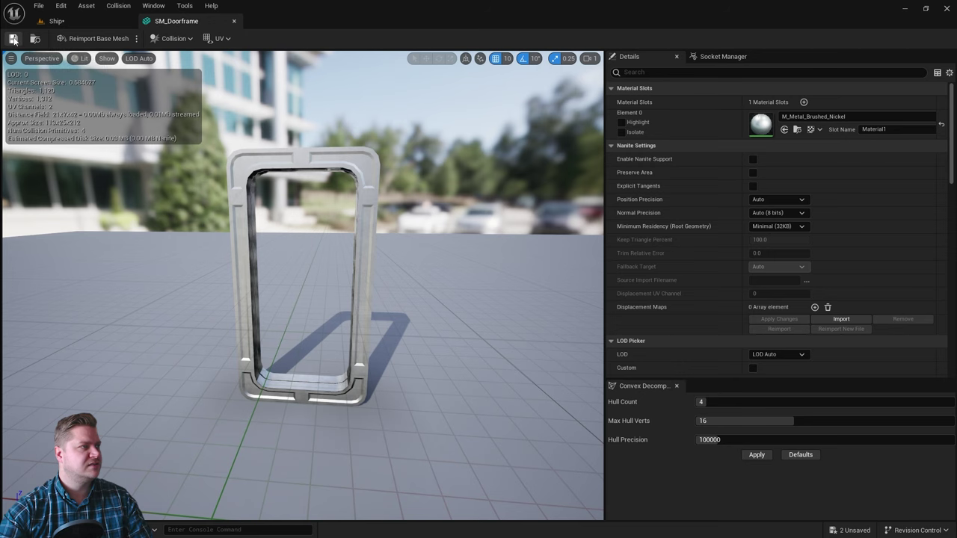
left_click(87, 20)
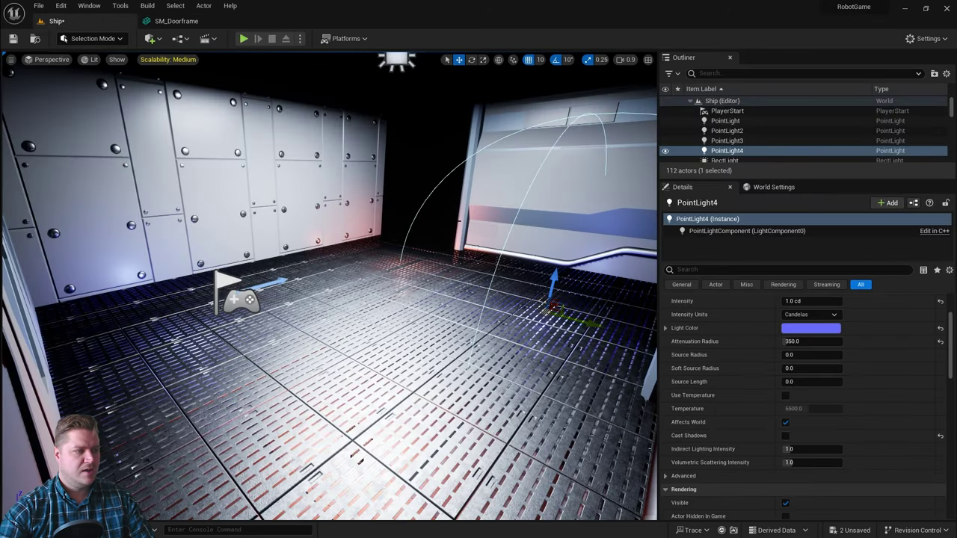
key("ctrl+space")
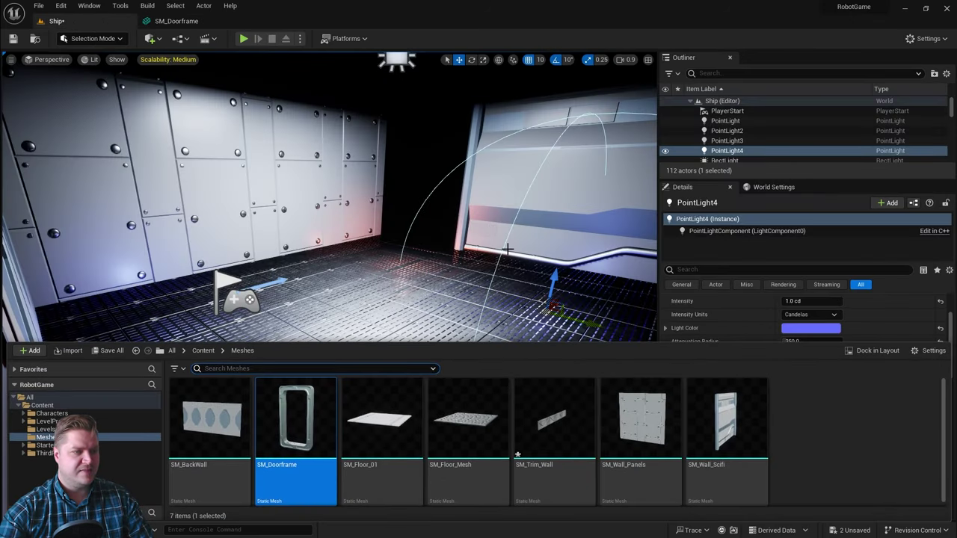
double_click(563, 418)
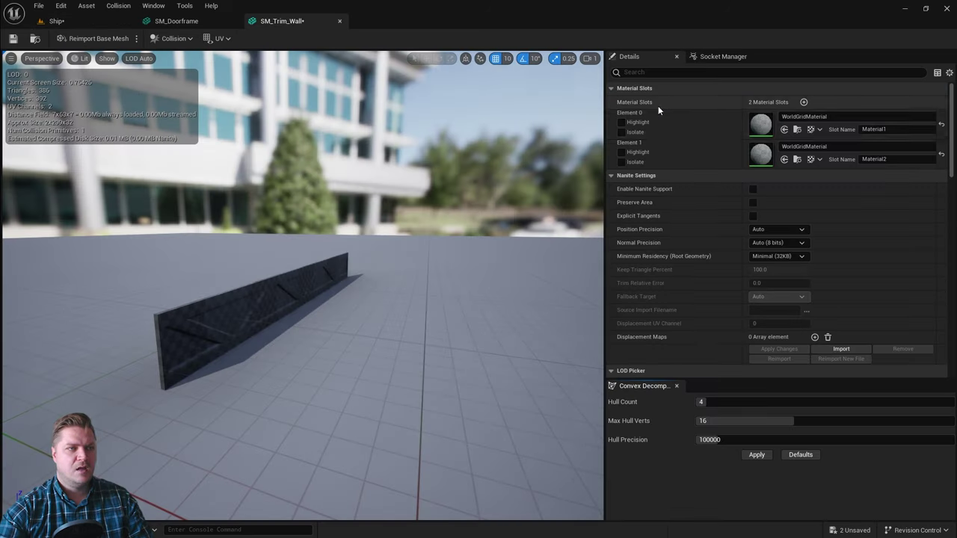
Step: Highlight Element 0 and Element 1 of the trim wall in turn to identify which parts each material slot covers
left_click(621, 122)
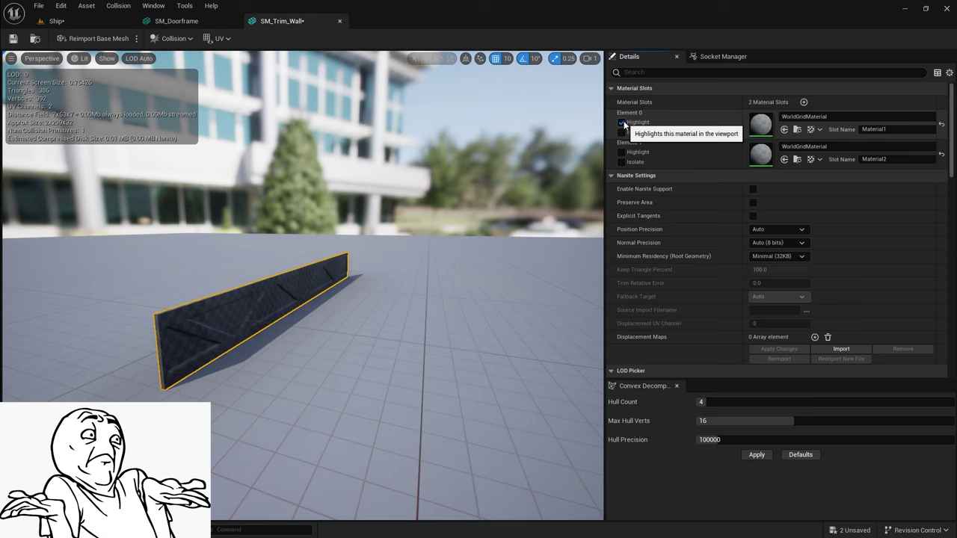
left_click(621, 122)
left_click(622, 151)
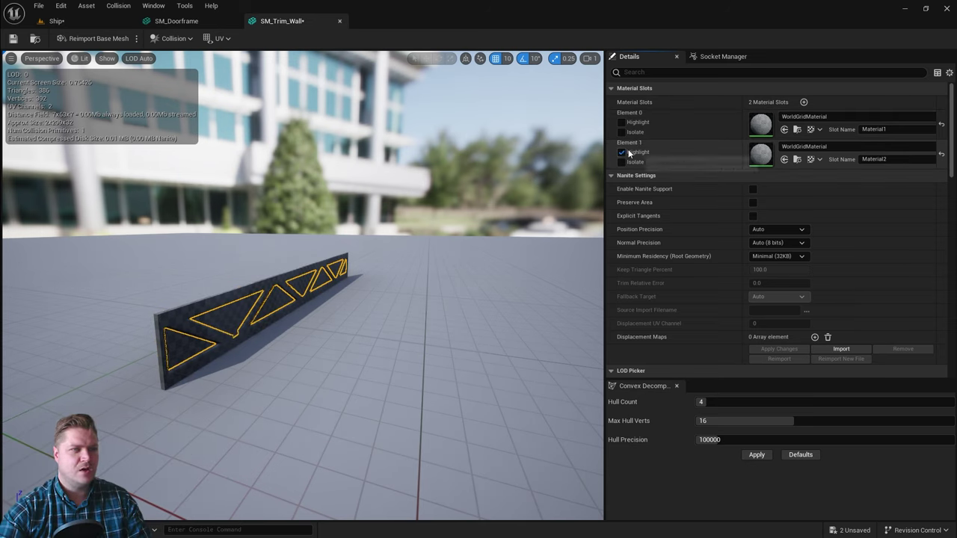
left_click(621, 152)
Step: Assign M_Metal_Brushed_Nickel to Element 0 of the trim wall
left_click(827, 115)
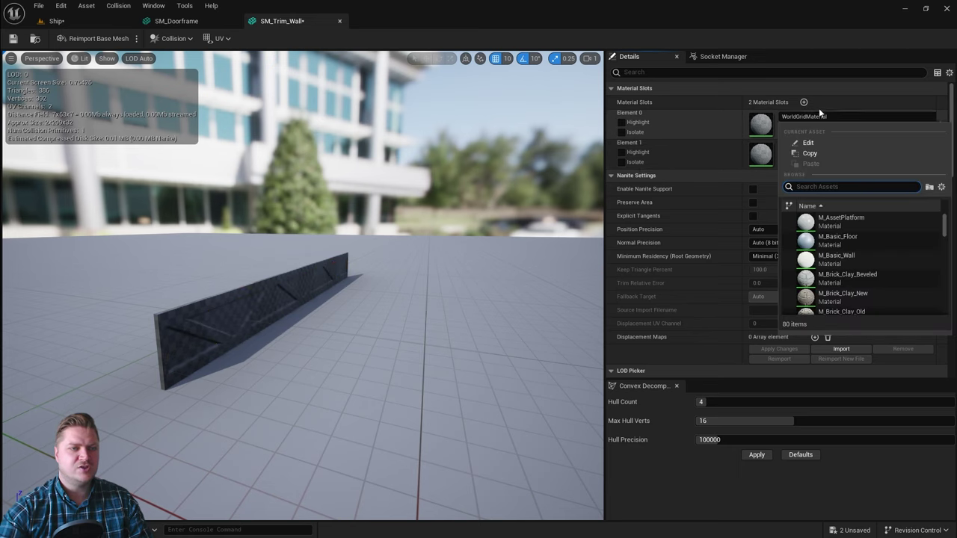
type("nickel")
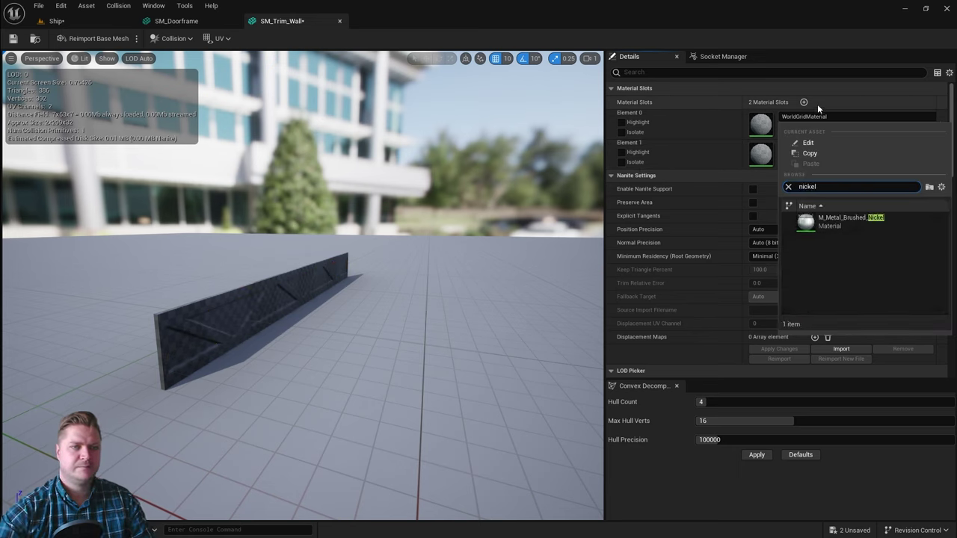
left_click(868, 218)
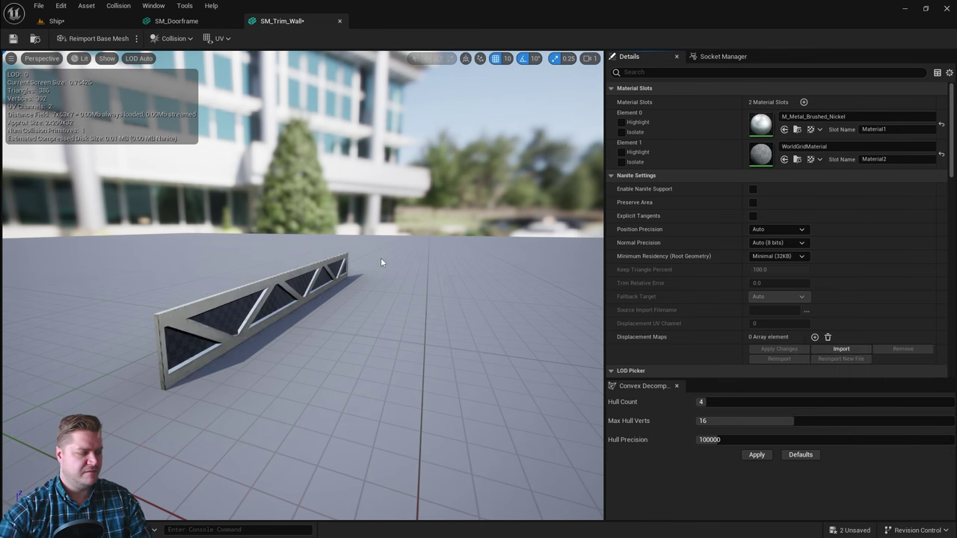
left_click_drag(381, 261, 400, 255)
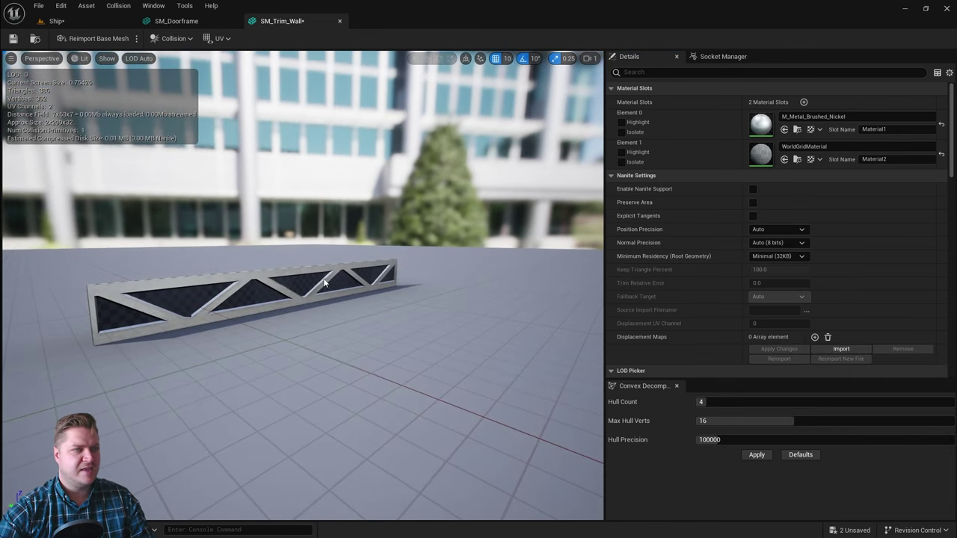
Step: Try M_Tech_Hex_Tile on Element 1 of the trim wall and inspect the triangular insets up close
left_click(835, 147)
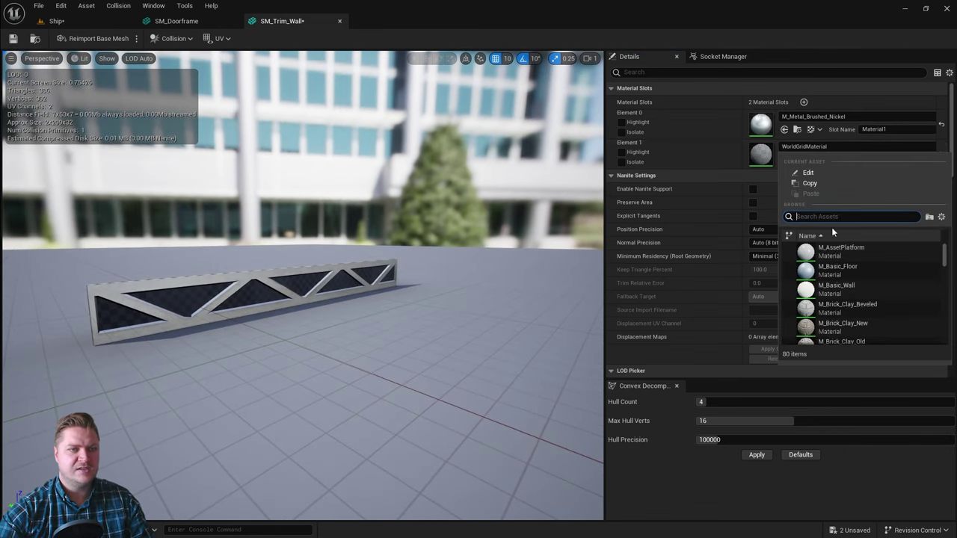
type("hex")
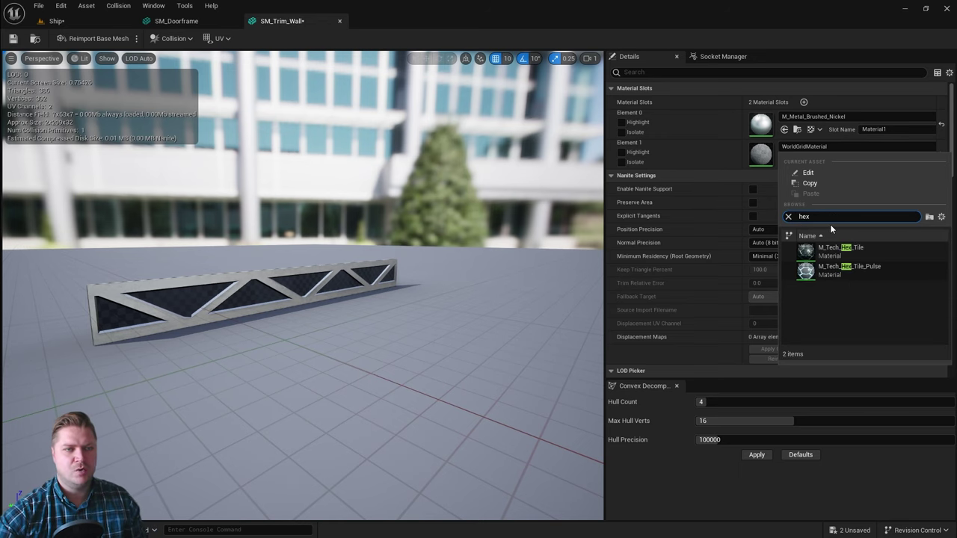
left_click(836, 253)
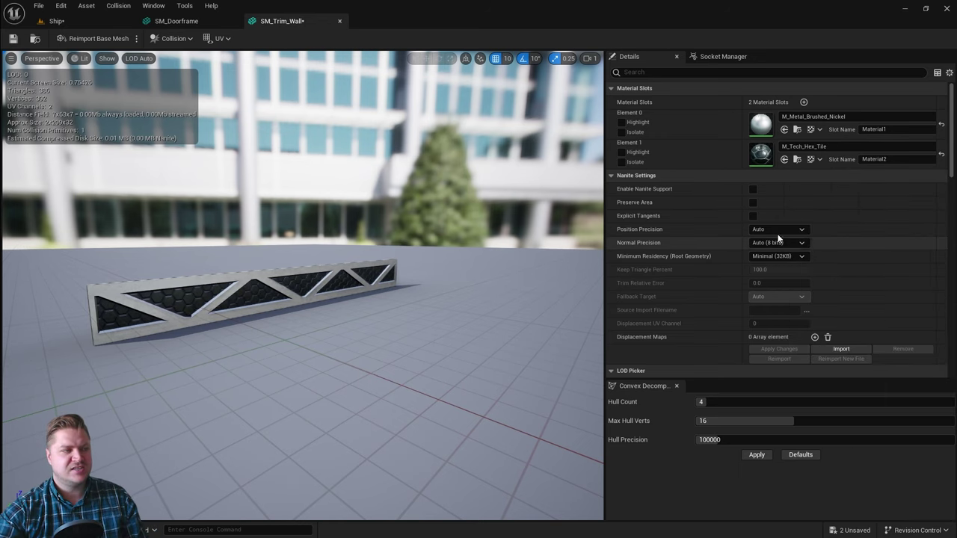
mouse_move(235, 298)
right_mouse_down()
mouse_move(217, 297)
mouse_move(241, 293)
right_mouse_up()
left_click_drag(279, 307, 280, 308)
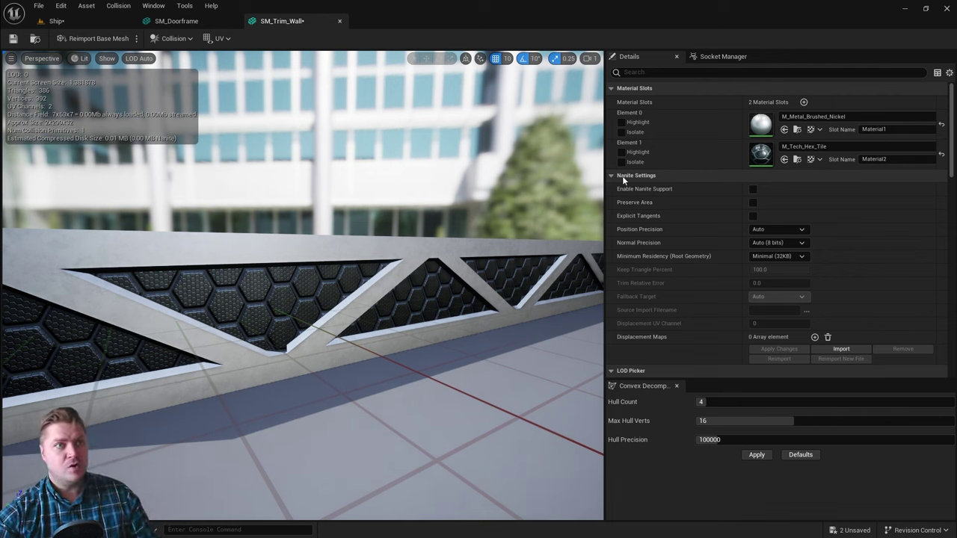
Step: Assign M_Tech_Hex_Tile_Pulse to Element 1 of the trim wall, then save and close the mesh
left_click(858, 147)
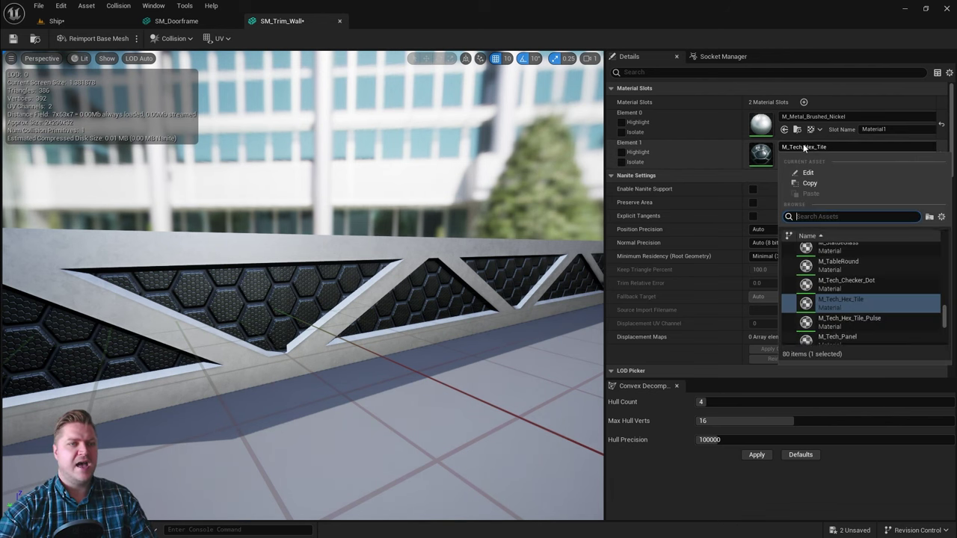
left_click(846, 322)
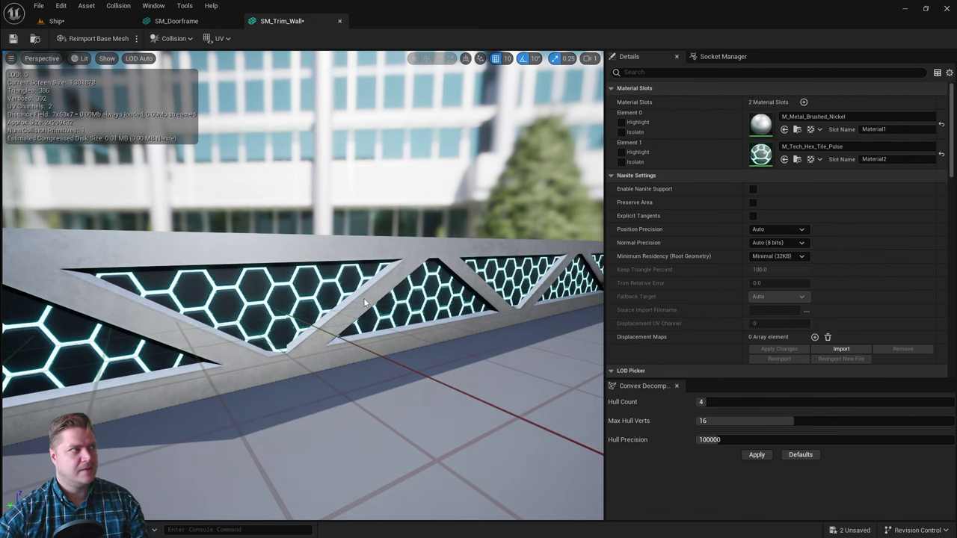
left_click(13, 38)
left_click(340, 22)
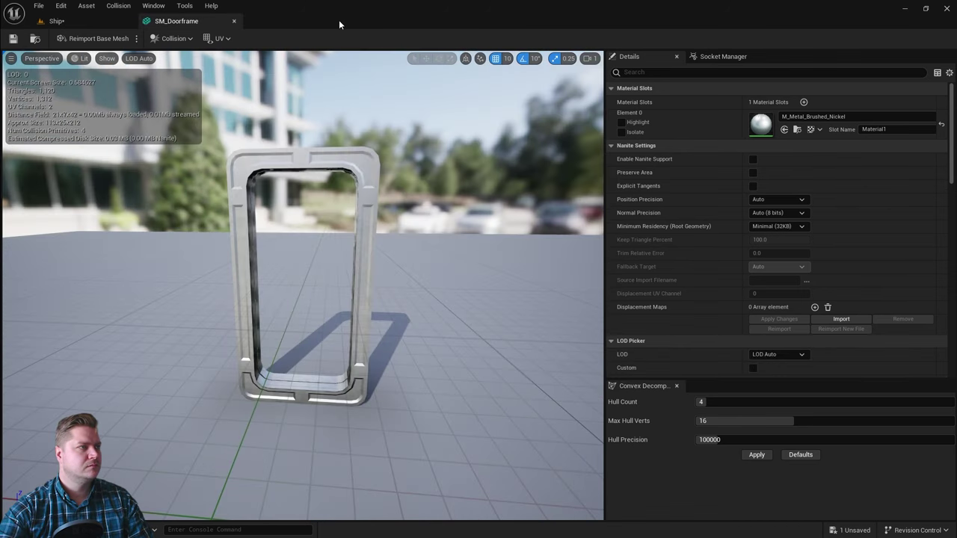
Step: Close the doorframe mesh editor and place an SM_Doorframe on the floor of the Ship level
left_click(234, 21)
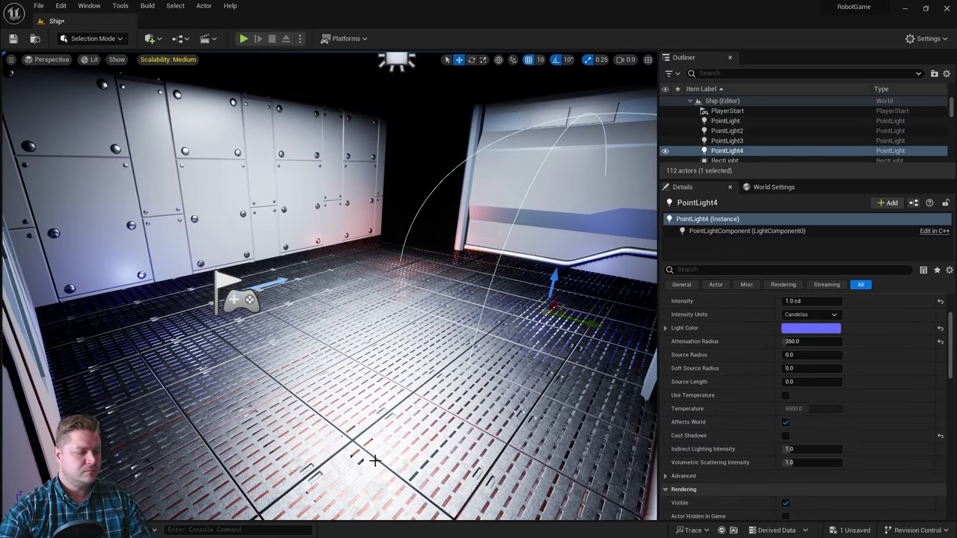
key("ctrl+space")
left_click_drag(293, 438, 356, 312)
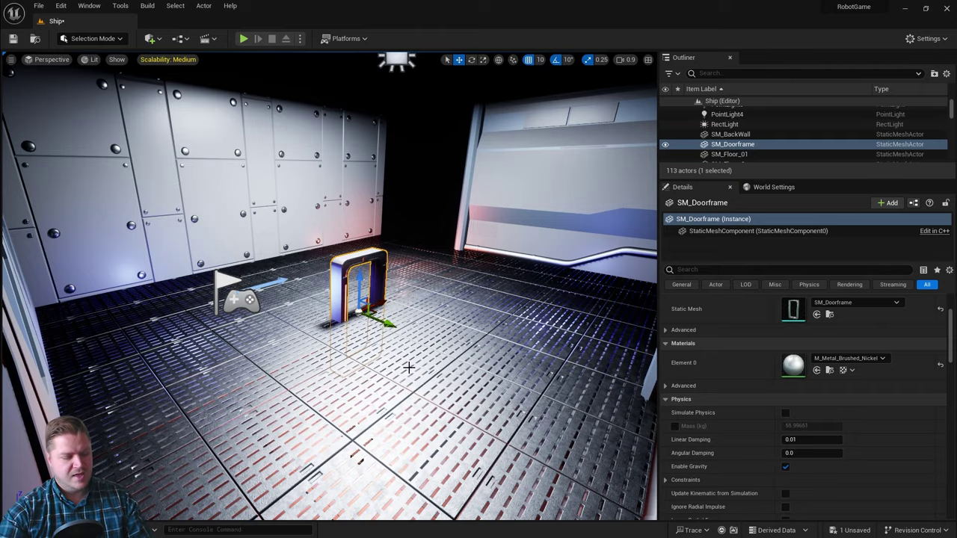
mouse_move(411, 369)
right_mouse_down()
mouse_move(404, 352)
mouse_move(434, 353)
mouse_move(430, 344)
mouse_move(426, 364)
right_mouse_up()
key("f")
scroll(421, 340, "down", 5)
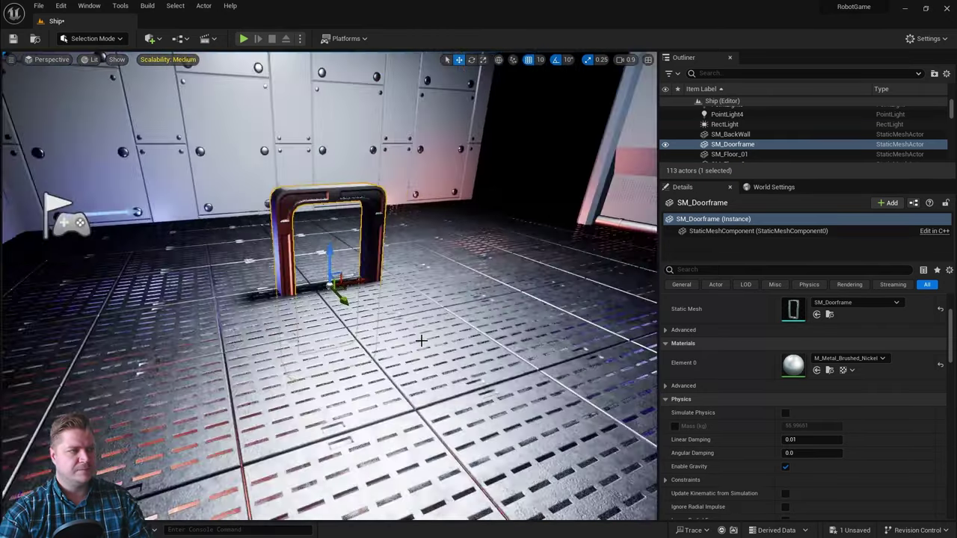
scroll(421, 340, "down", 3)
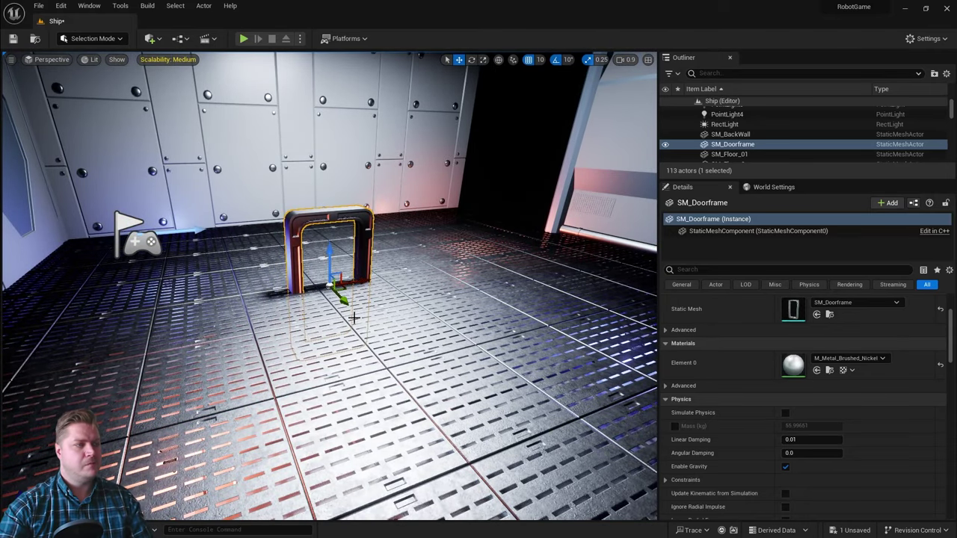
Step: Set the position grid snap to 50, lift the doorframe out of the floor, and drop it onto the floor surface
left_click_drag(329, 253, 352, 89)
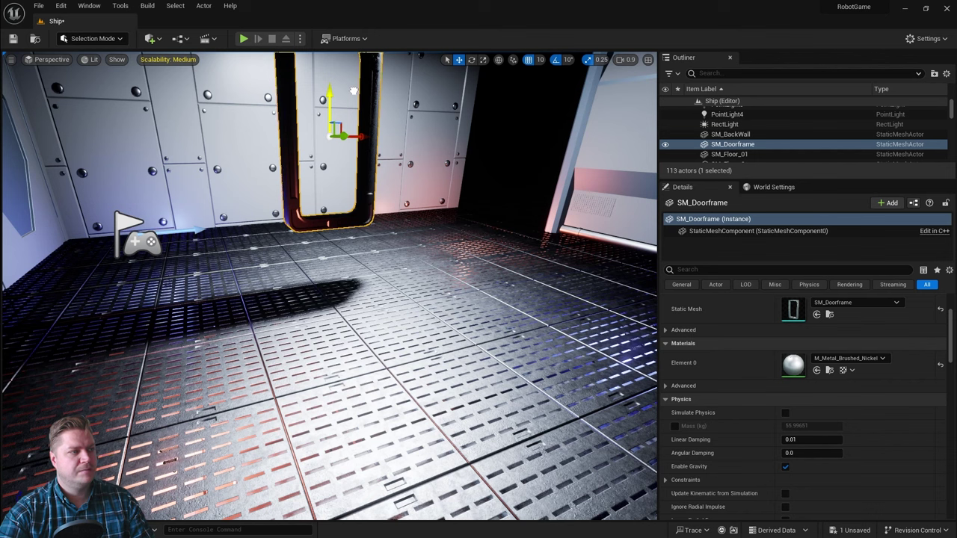
left_click(540, 59)
left_click(557, 126)
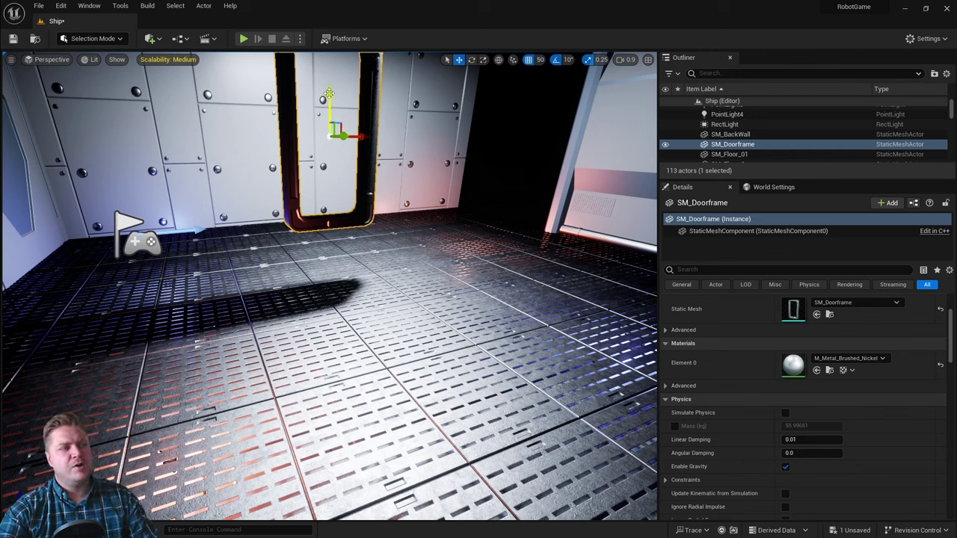
left_click_drag(330, 91, 344, 158)
key("End")
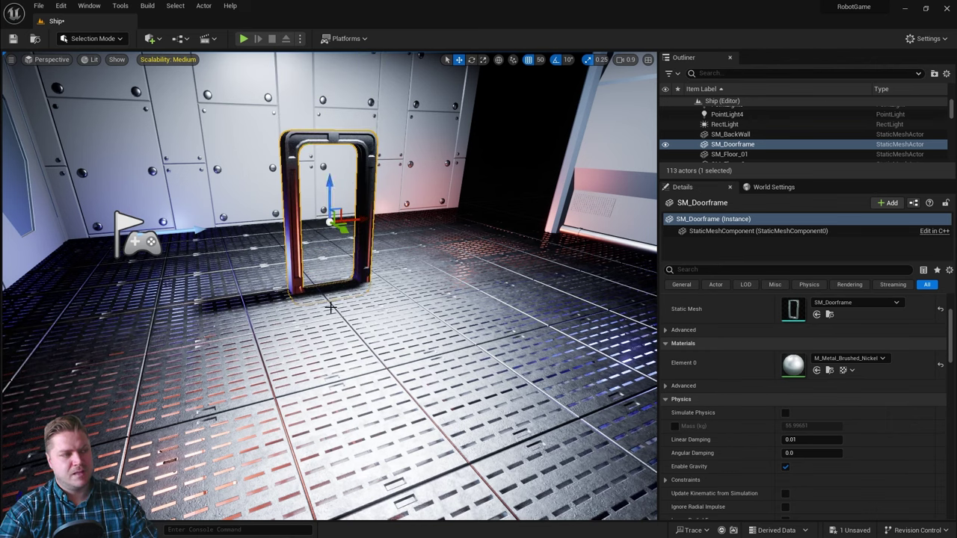
left_click_drag(330, 196, 340, 117)
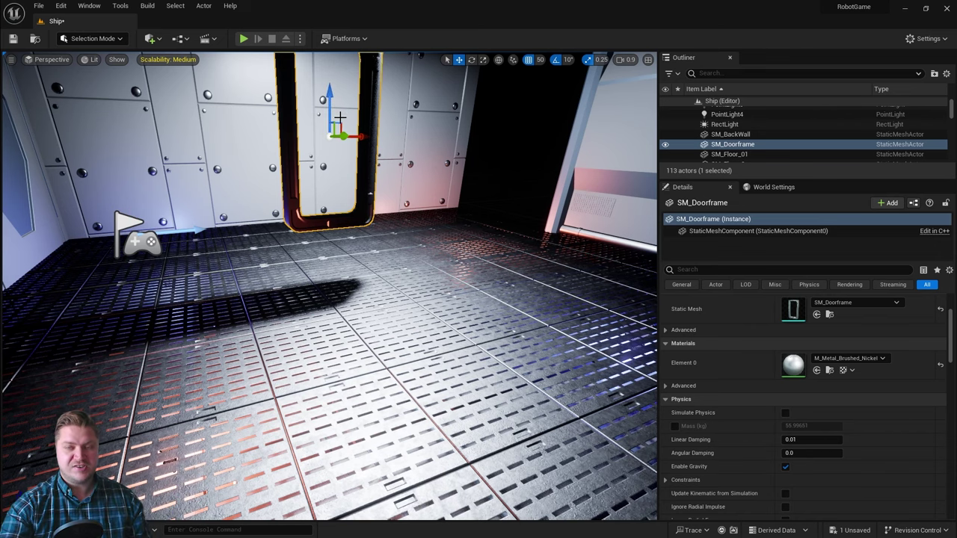
key("End")
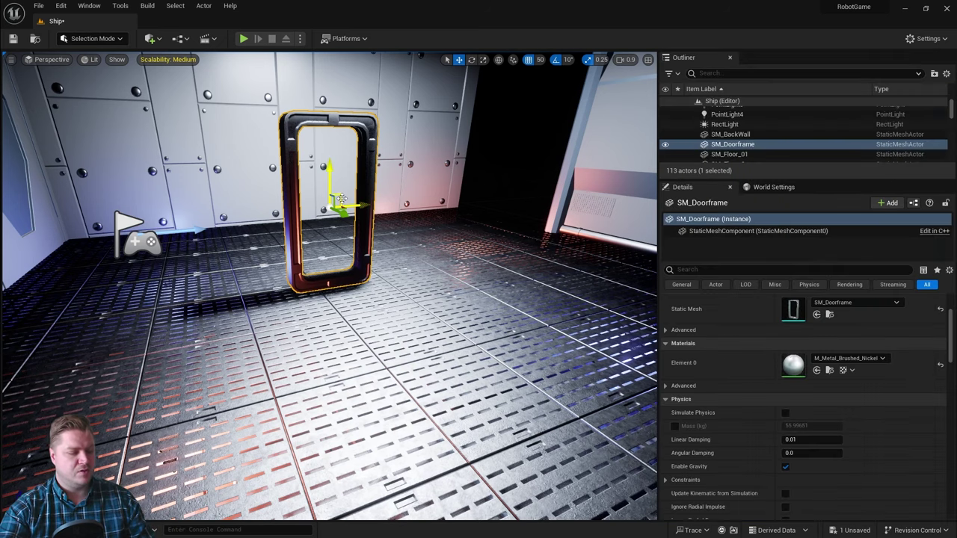
Step: Rotate the doorframe to face into the room and move it into the open gap beside the sci-fi wall
right_click_drag(389, 200, 393, 202)
key("e")
left_click_drag(323, 216, 620, 187)
key("w")
key("s")
right_click_drag(556, 222, 546, 222)
left_click_drag(445, 263, 398, 237)
key("a")
right_click_drag(397, 241, 516, 244)
scroll(247, 220, "up", 4)
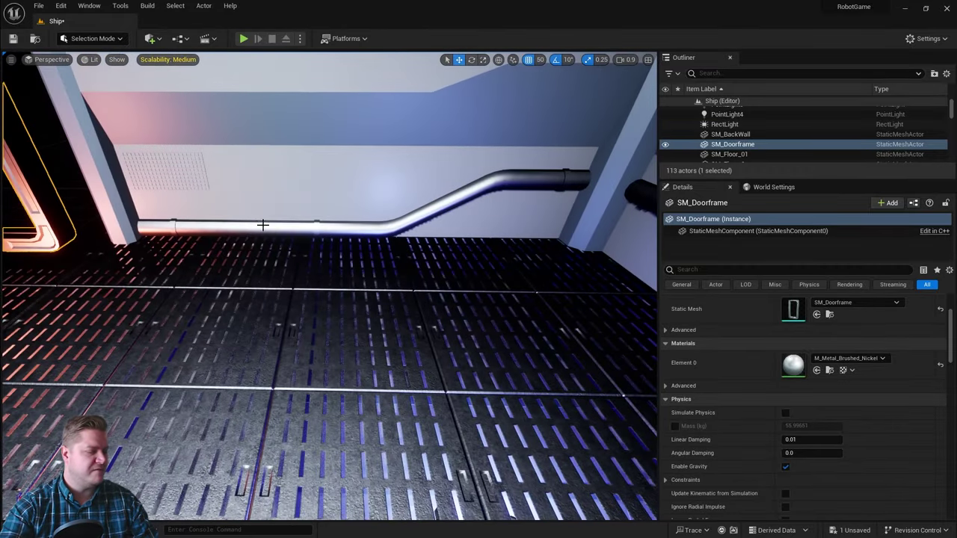
Step: Duplicate the riveted wall panel nearest the gap, turn the copy perpendicular, and move it across the gap behind the doorframe
right_click_drag(267, 224, 191, 214)
key("s")
mouse_move(308, 226)
right_mouse_down()
mouse_move(418, 227)
mouse_move(311, 225)
right_mouse_up()
key("s")
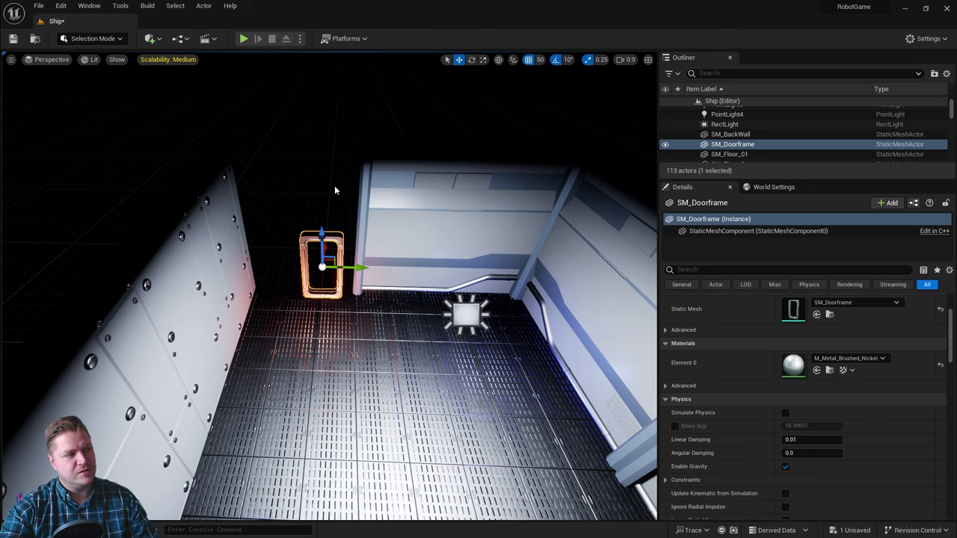
right_click_drag(371, 327, 291, 322)
key("d")
right_click_drag(293, 246, 272, 244)
left_click(267, 233)
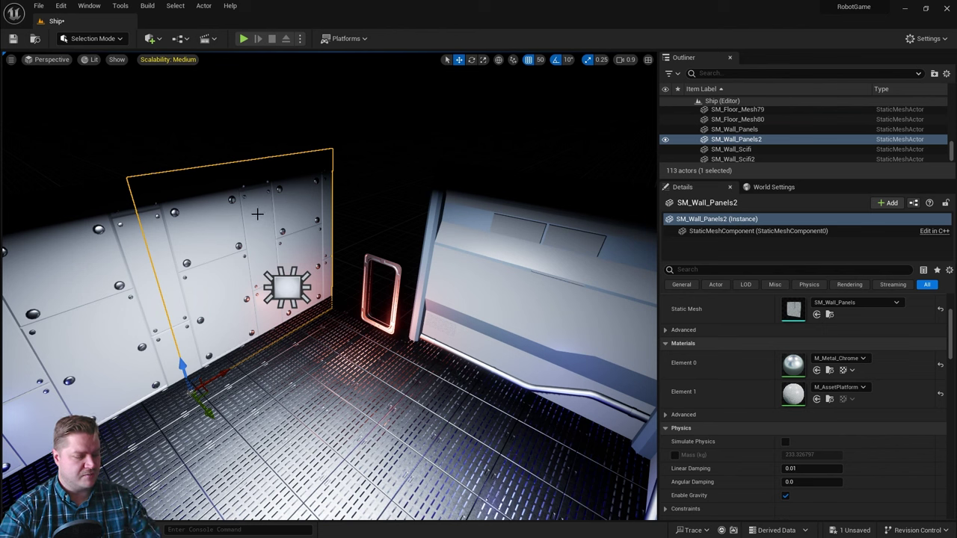
key("e")
left_click_drag(186, 438, 122, 438, "alt")
left_click_drag(223, 425, 224, 426, "alt")
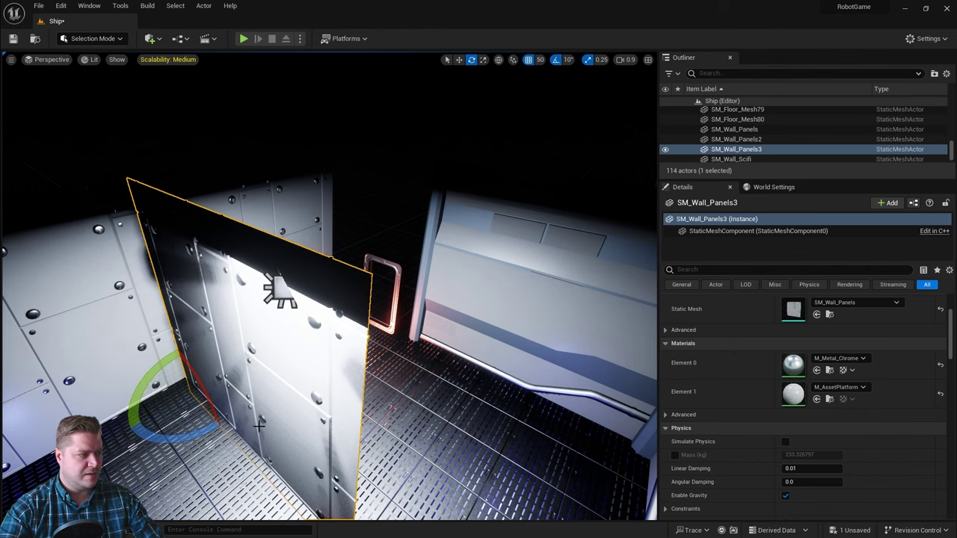
key("w")
left_click_drag(222, 383, 355, 317)
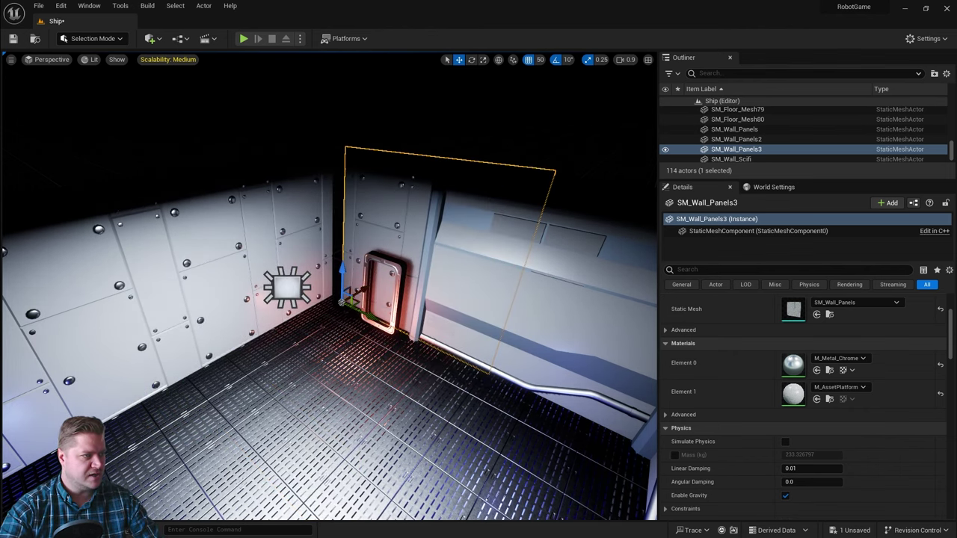
Step: Scale the duplicated wall panel down uniformly and position it directly above the doorframe, against the adjoining sci-fi wall
key("a")
mouse_move(369, 314)
right_mouse_down()
mouse_move(486, 317)
mouse_move(404, 317)
mouse_move(358, 331)
right_mouse_up()
key("d")
left_click_drag(356, 315, 260, 326, "alt")
key("r")
key("w")
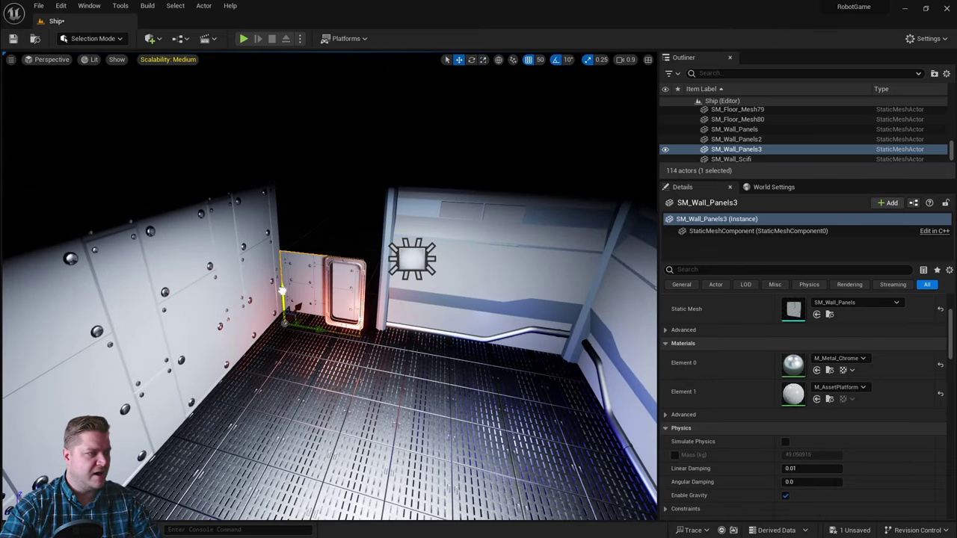
left_click_drag(282, 292, 305, 217)
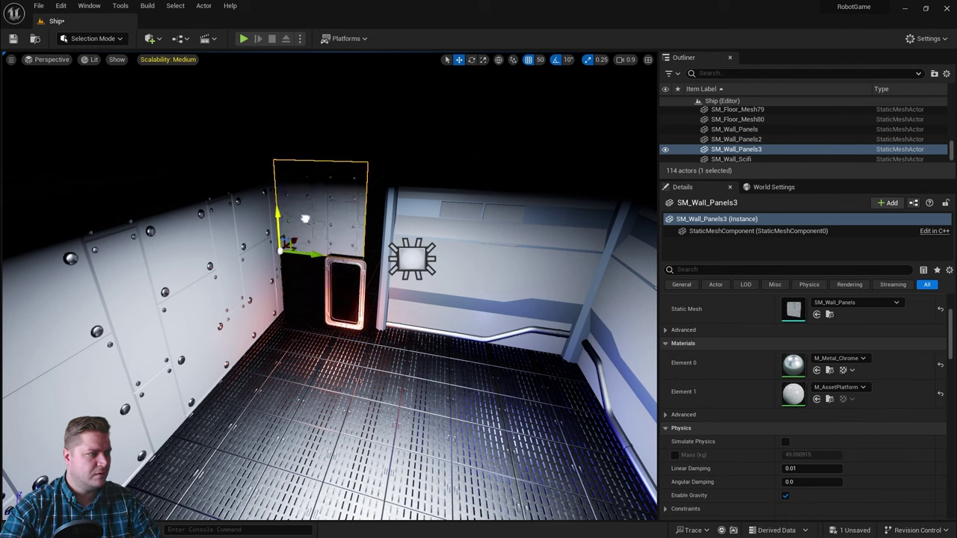
left_click_drag(311, 255, 329, 255)
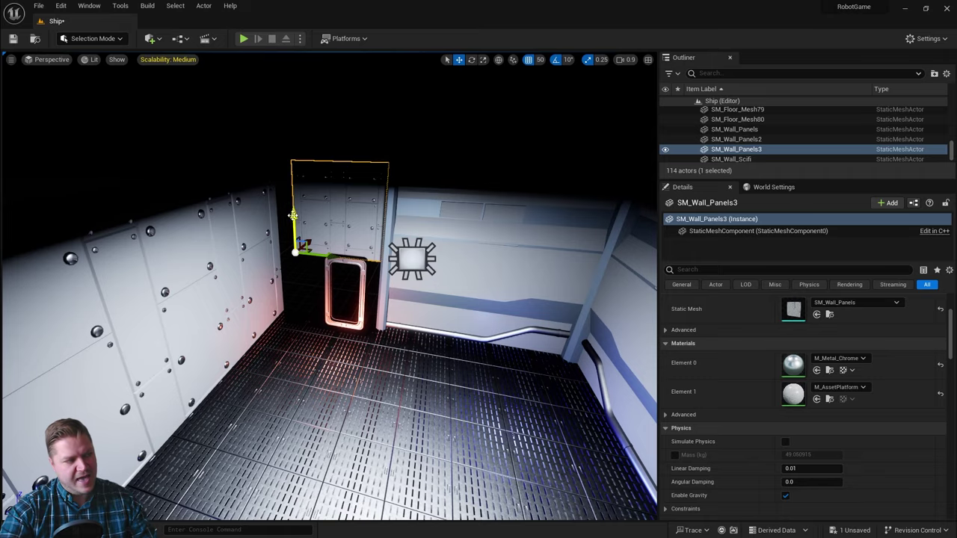
Step: Examine how the panel above the doorframe lines up with the doorframe and the adjoining sci-fi wall
scroll(293, 216, "up", 7)
right_click_drag(365, 226, 436, 263)
key("d")
key("a")
key("a")
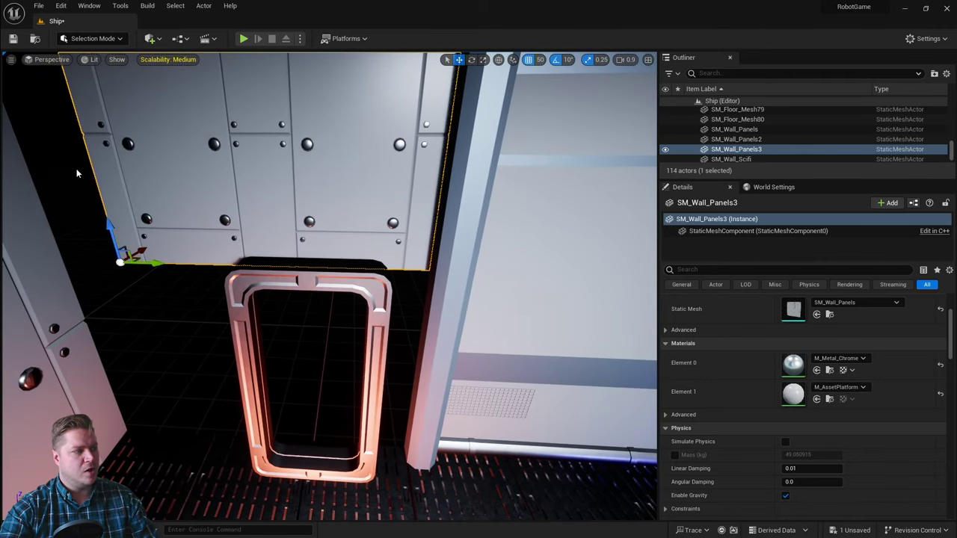
key("s")
right_click_drag(78, 174, 78, 174)
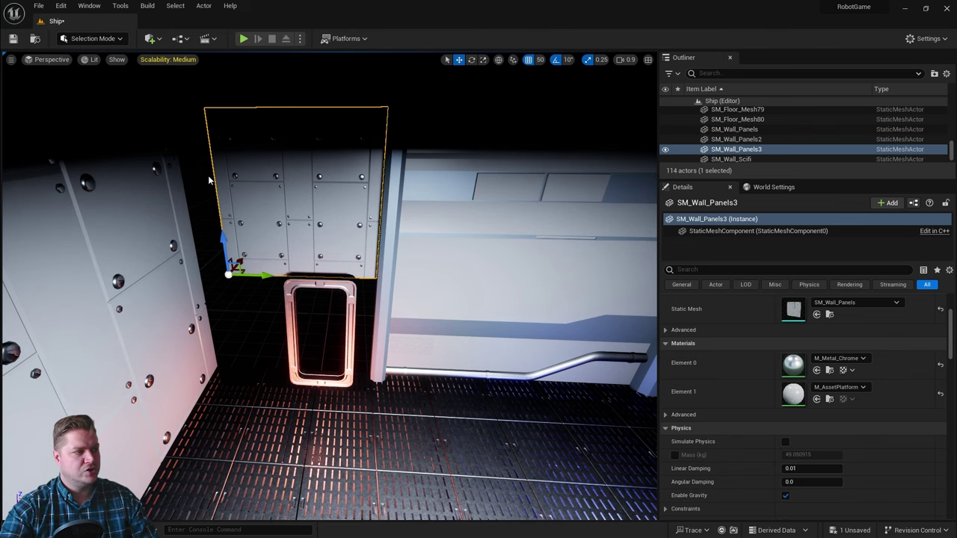
right_click_drag(345, 213, 315, 212)
key("d")
key("a")
left_click(445, 160)
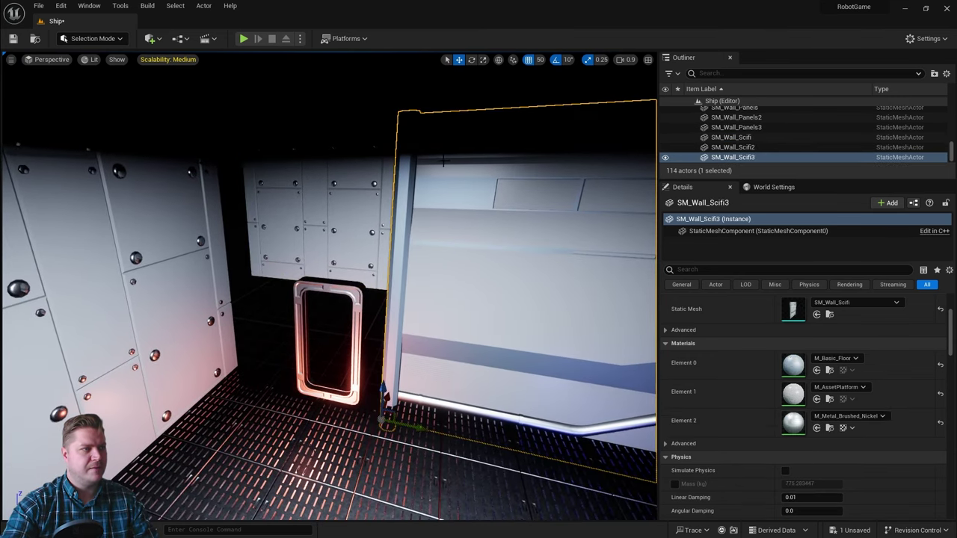
left_click(363, 156, "ctrl")
right_click_drag(483, 171, 486, 171)
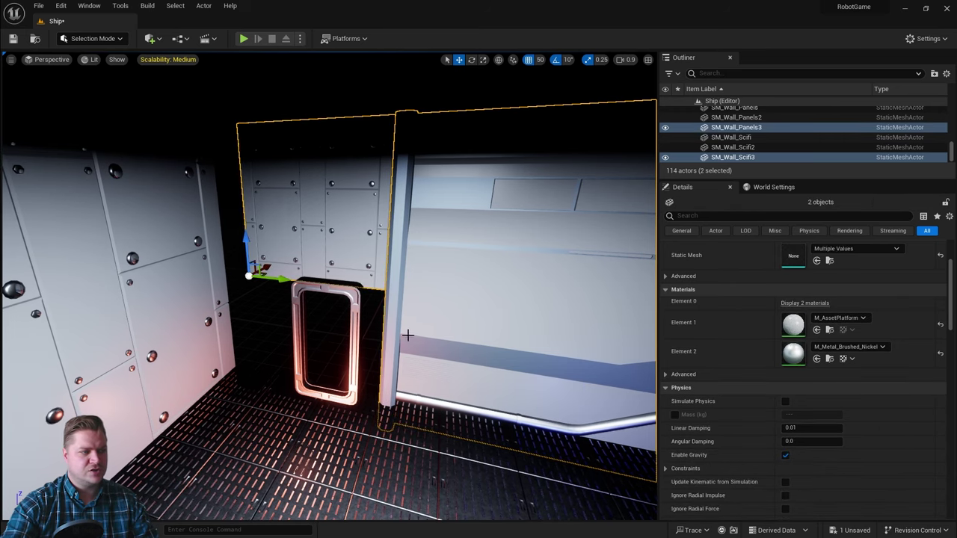
right_click_drag(405, 335, 365, 355)
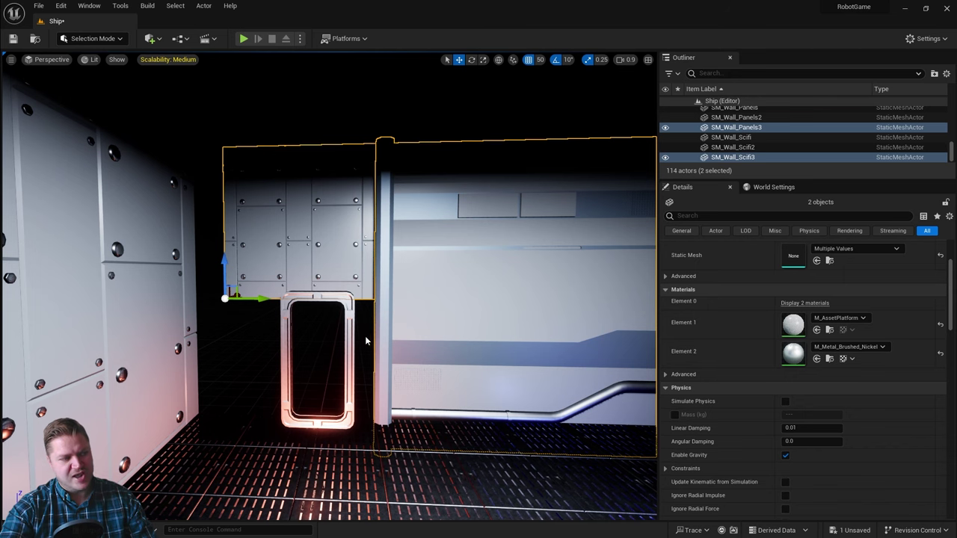
right_click_drag(461, 407, 441, 394)
left_click(265, 333)
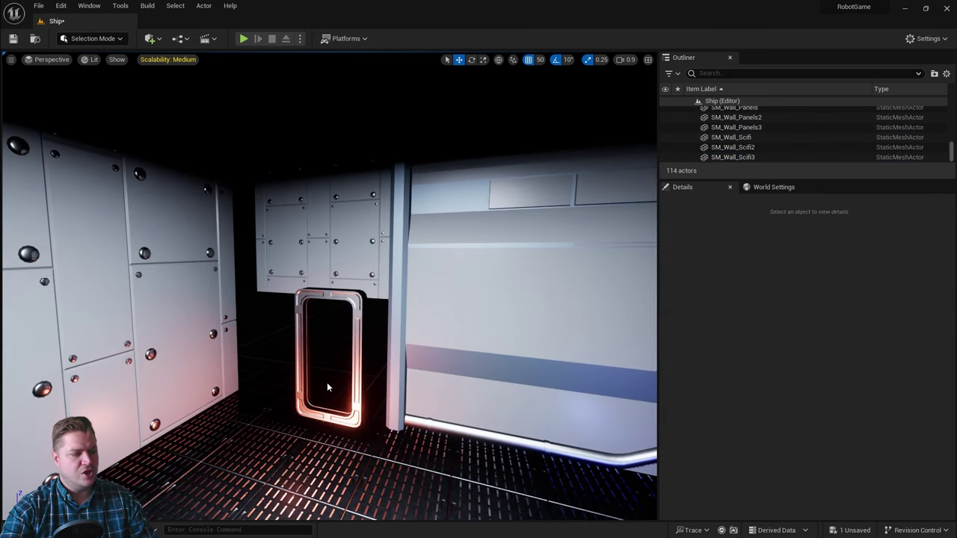
Step: Place SM_Trim_Wall in front of the doorframe and rotate it to stand upright facing the room
key("ctrl+space")
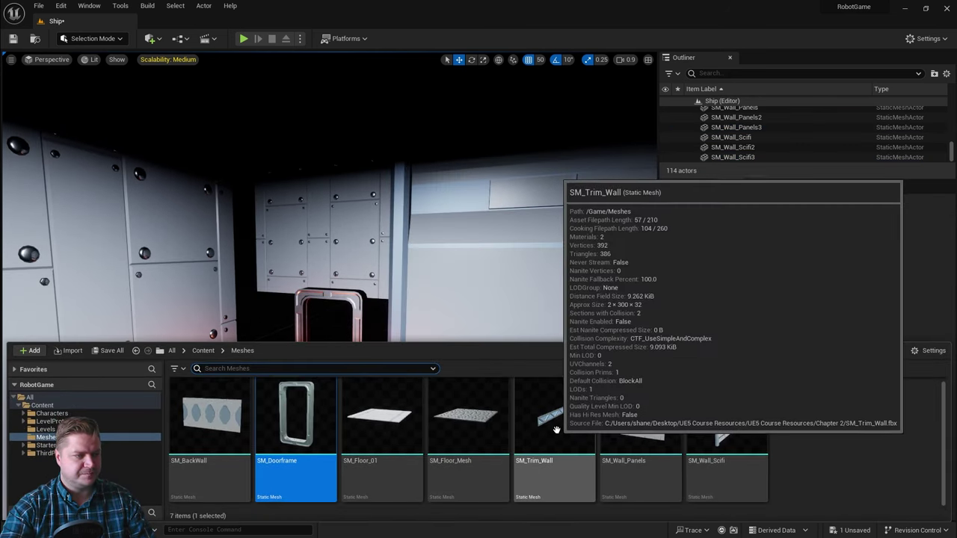
left_click_drag(554, 424, 346, 376)
key("e")
left_click_drag(346, 417, 209, 423)
left_click_drag(355, 355, 379, 408)
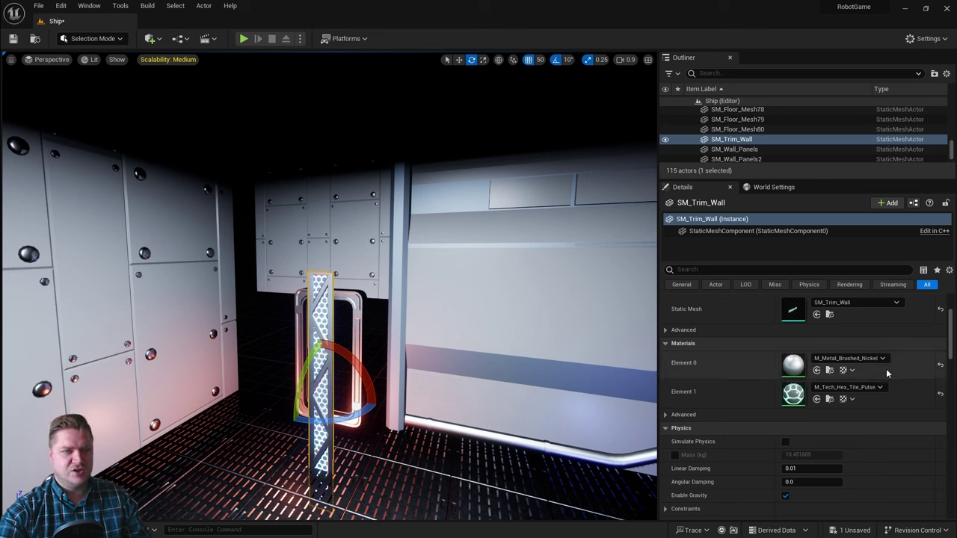
Step: Widen the upright trim wall by setting its Z scale to 1.25
scroll(818, 344, "up", 3)
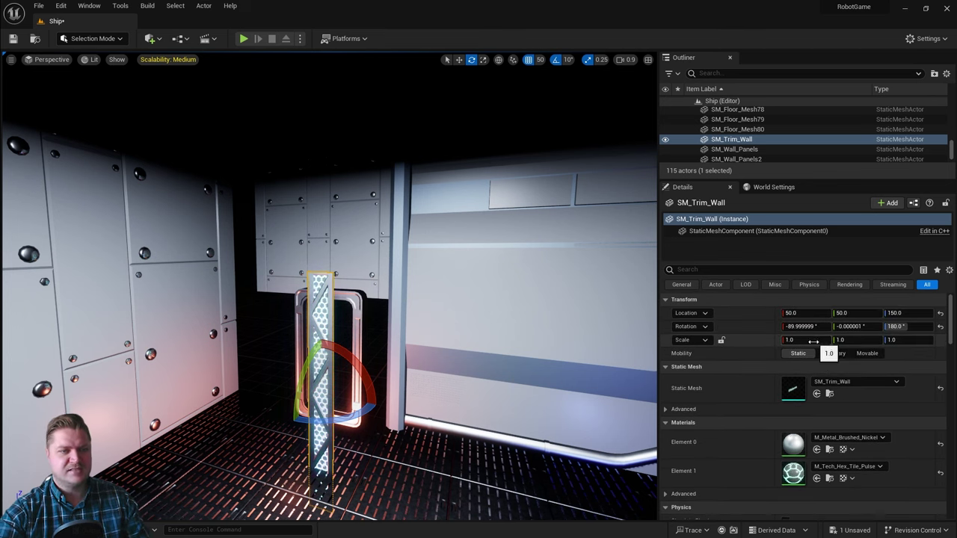
key("r")
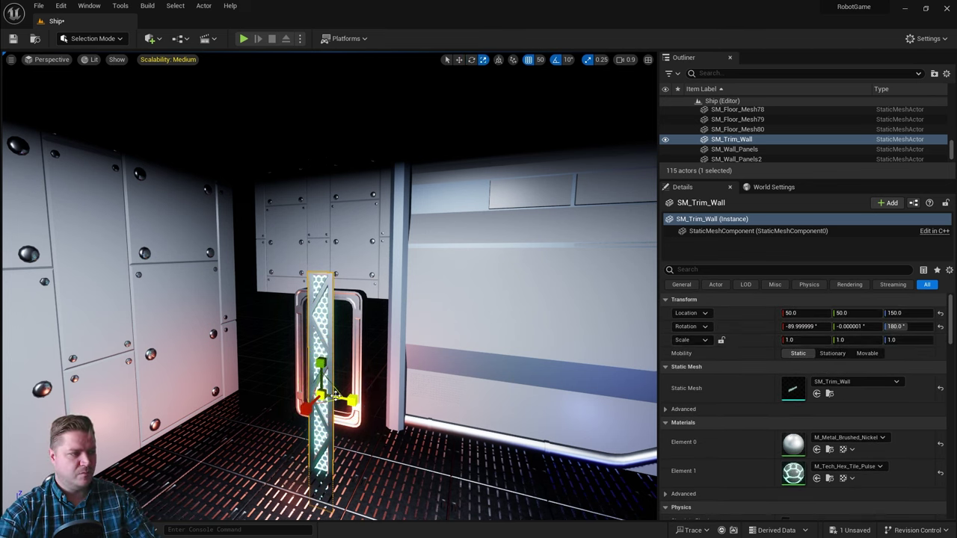
left_click_drag(352, 401, 391, 408)
left_click(904, 340)
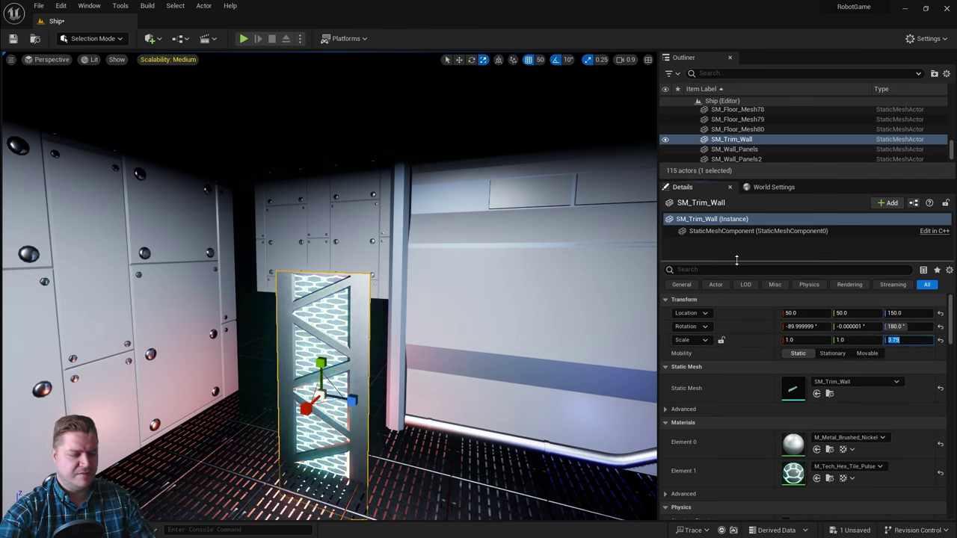
type("1.25")
key("Return")
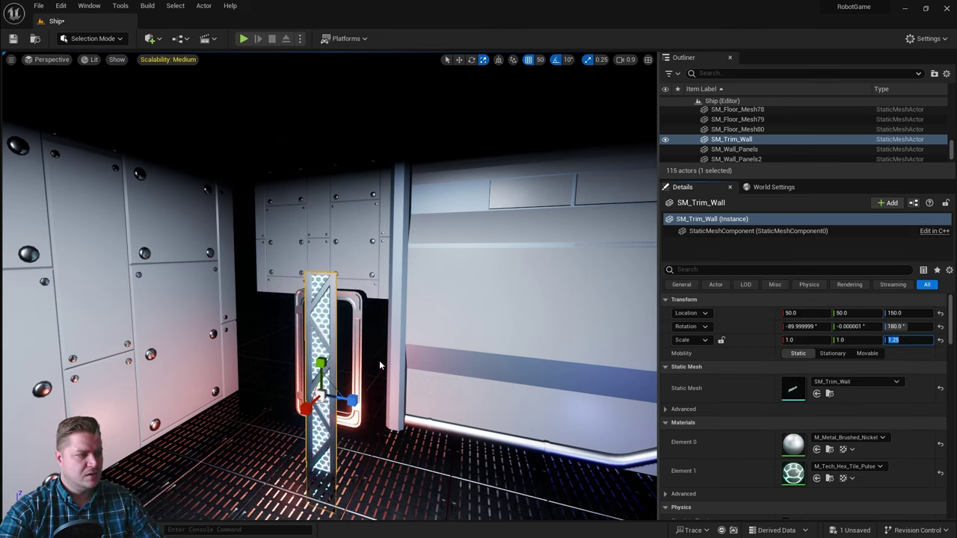
Step: Move the trim wall between the doorframe and the sci-fi wall, to X 200 and Y 100
right_click_drag(409, 350, 410, 350)
key("w")
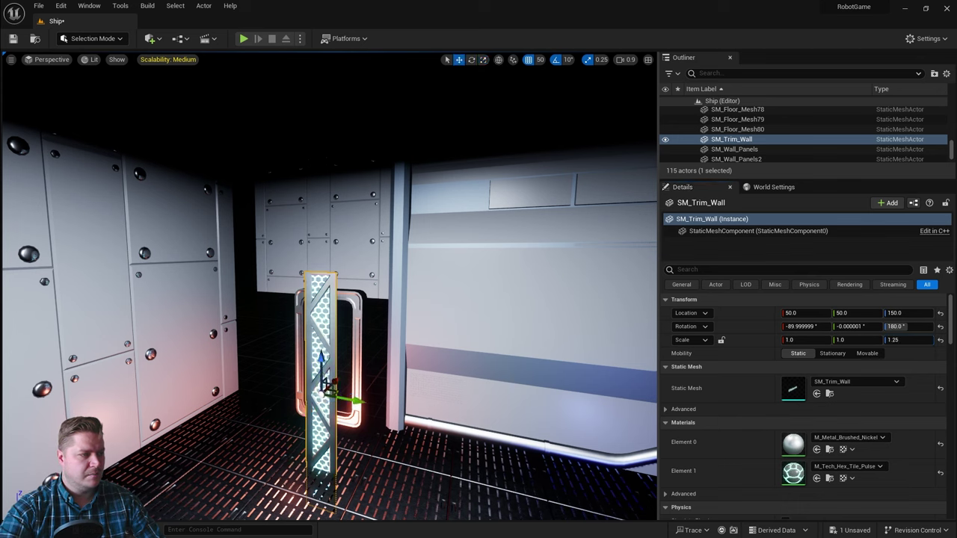
left_click_drag(334, 384, 405, 353)
key("f")
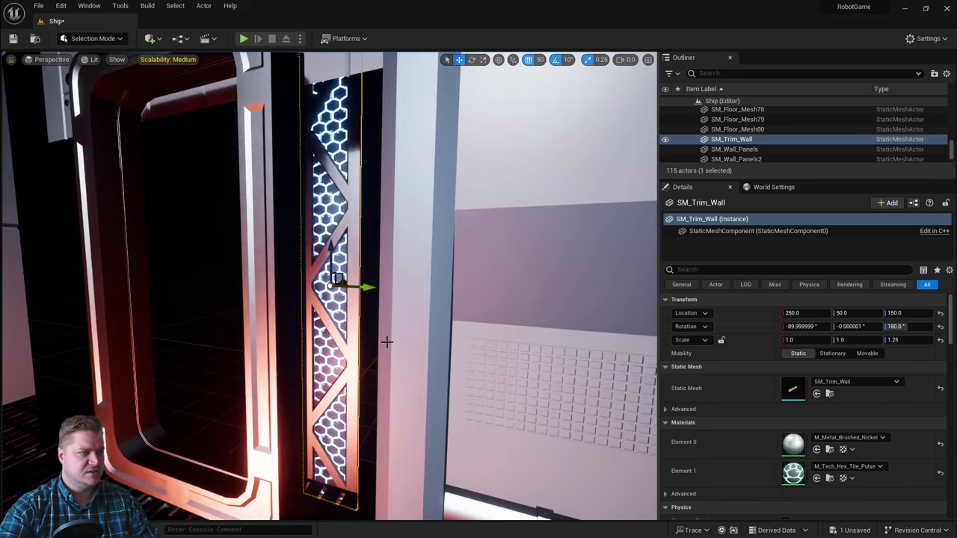
scroll(364, 344, "down", 5)
key("f")
left_click_drag(350, 345, 67, 374, "alt")
left_click_drag(364, 265, 314, 275, "alt")
left_click_drag(251, 320, 568, 314, "alt")
scroll(251, 320, "down", 5)
left_click_drag(359, 304, 402, 307)
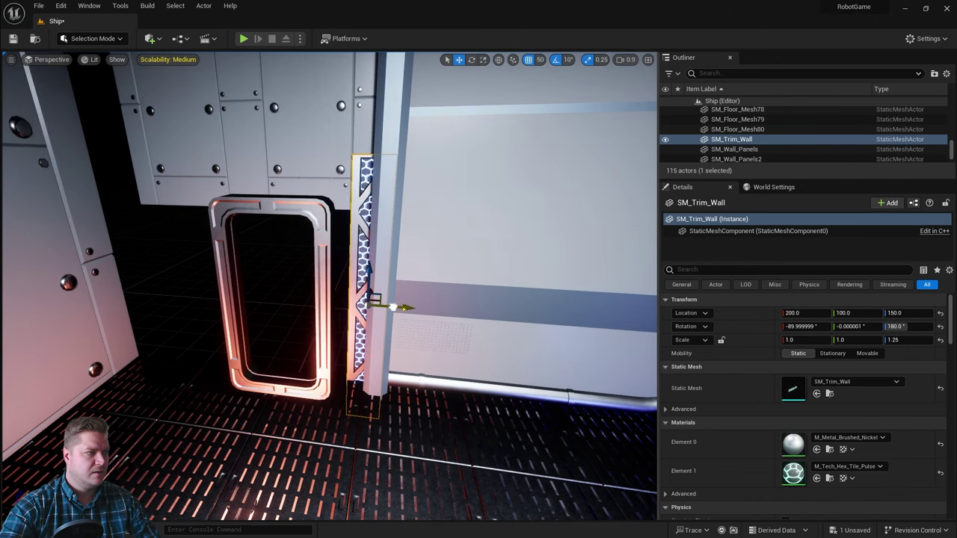
Step: Set the position grid snap to 5 and shift the trim wall to Y 80, close against the doorframe
left_click(538, 60)
left_click(553, 96)
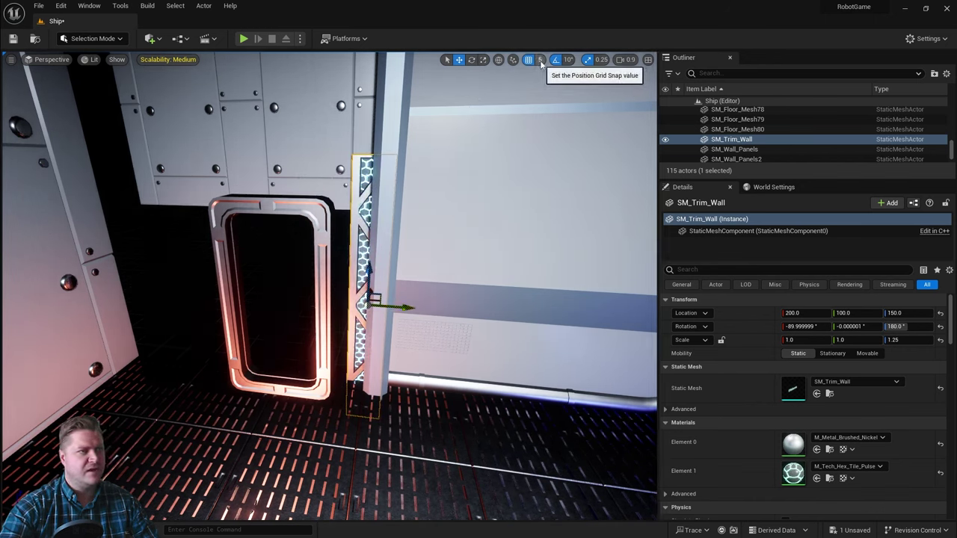
left_click_drag(409, 306, 391, 306)
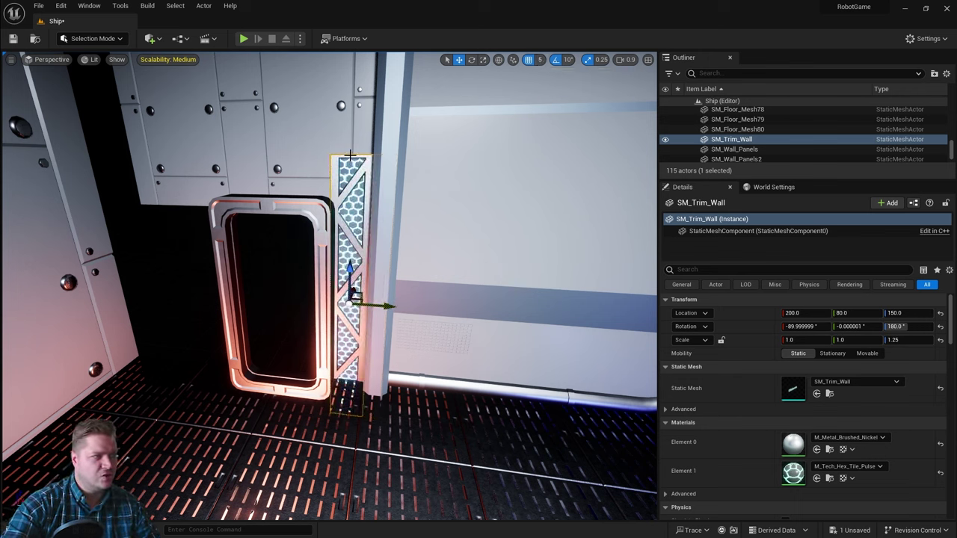
right_click_drag(356, 251, 467, 288)
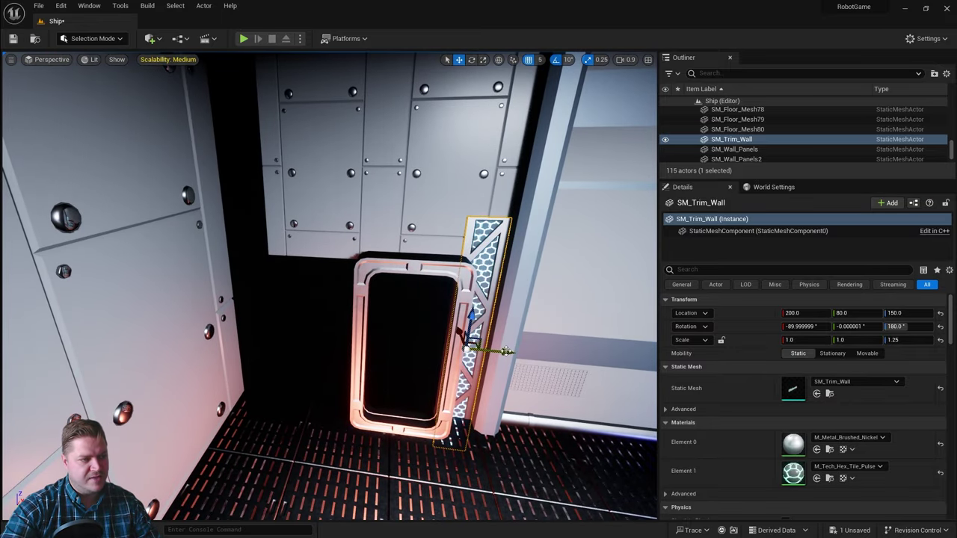
Step: Duplicate the upright trim wall to the opposite side of the doorframe and delete the surplus second copy
right_click_drag(525, 390, 533, 302)
left_click_drag(516, 441, 432, 432, "alt")
left_click_drag(395, 374, 378, 464, "alt")
left_click_drag(444, 335, 361, 341, "alt")
key("f")
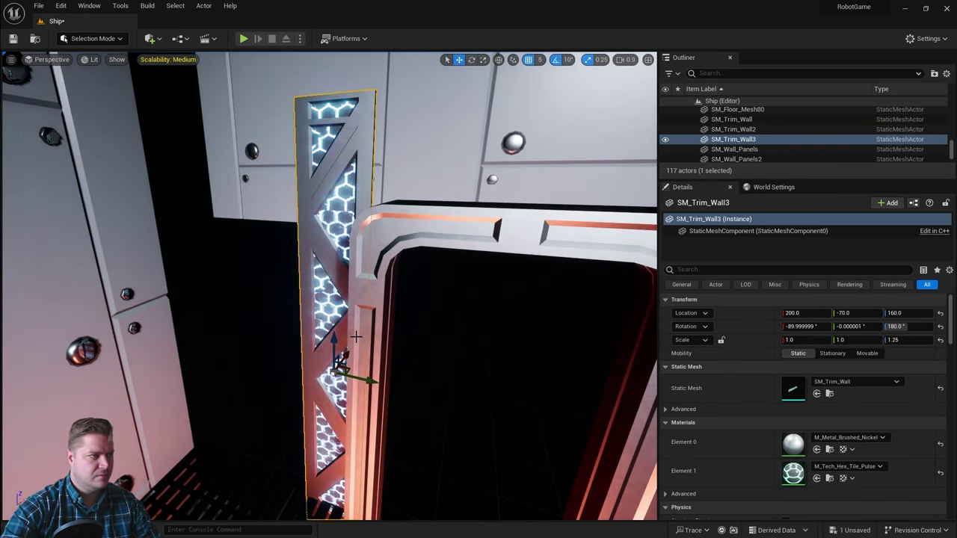
key("Delete")
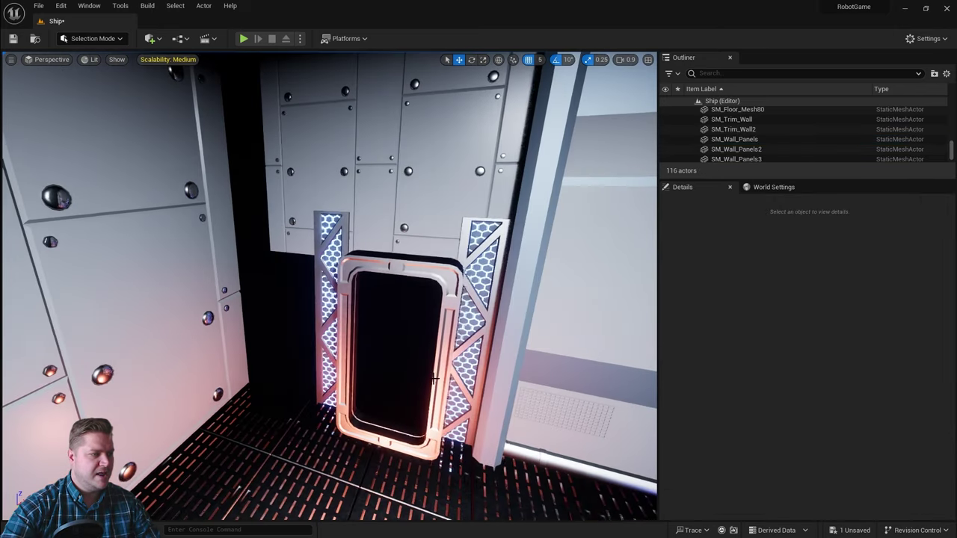
Step: Shift the duplicated trim wall along Y, closer to its side of the doorframe
right_click_drag(435, 379, 421, 350)
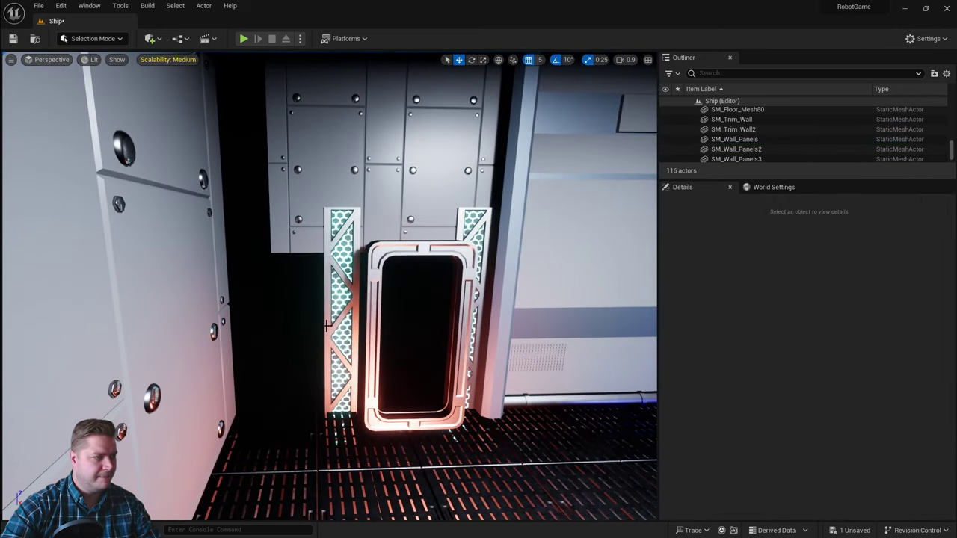
left_click(353, 328)
left_click_drag(380, 335, 441, 338)
left_click_drag(322, 221, 379, 259, "alt")
Step: Push the doorframe back between the two trim walls, to X 190 and Y 5
left_click(359, 348)
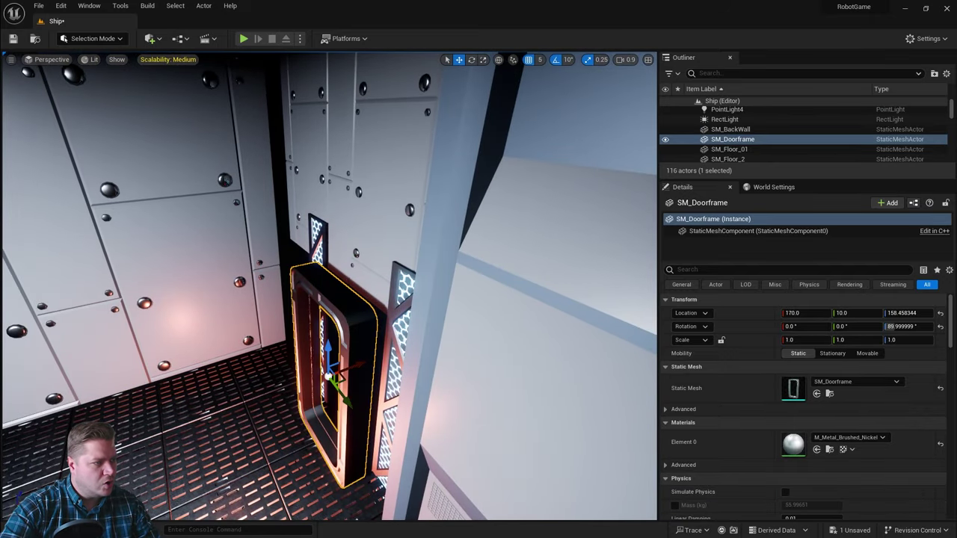
left_click_drag(356, 362, 426, 348)
left_click_drag(329, 317, 362, 307, "alt")
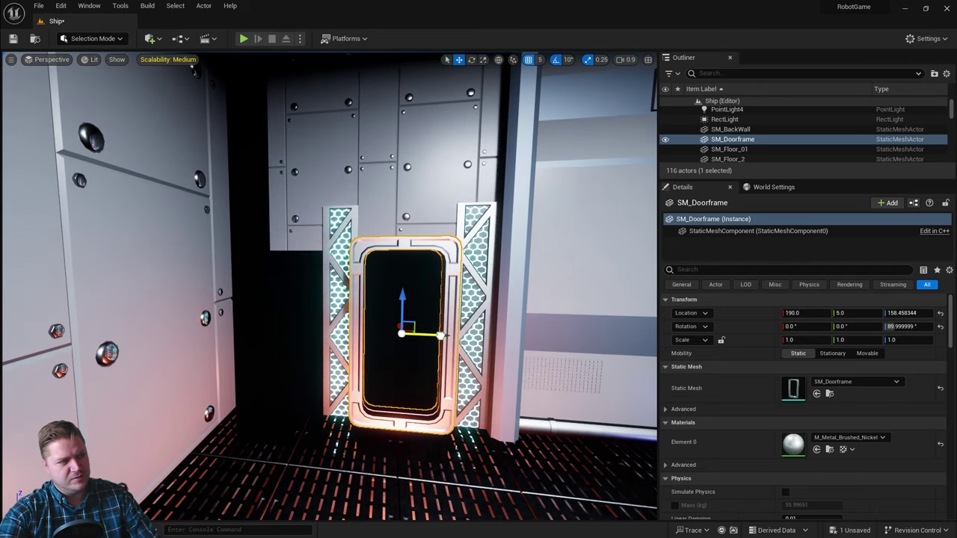
left_click_drag(362, 307, 458, 318, "alt")
left_click_drag(461, 239, 334, 300, "alt")
Step: Position SM_Trim_Wall2 against the doorframe's edge at Y -65 and deselect it
left_click(336, 293)
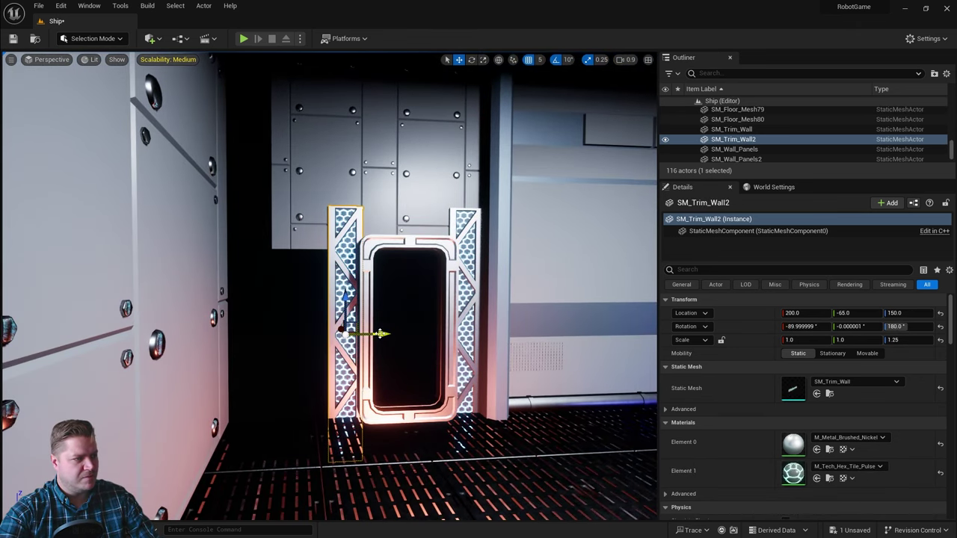
key("Escape")
left_click_drag(336, 293, 408, 288, "alt")
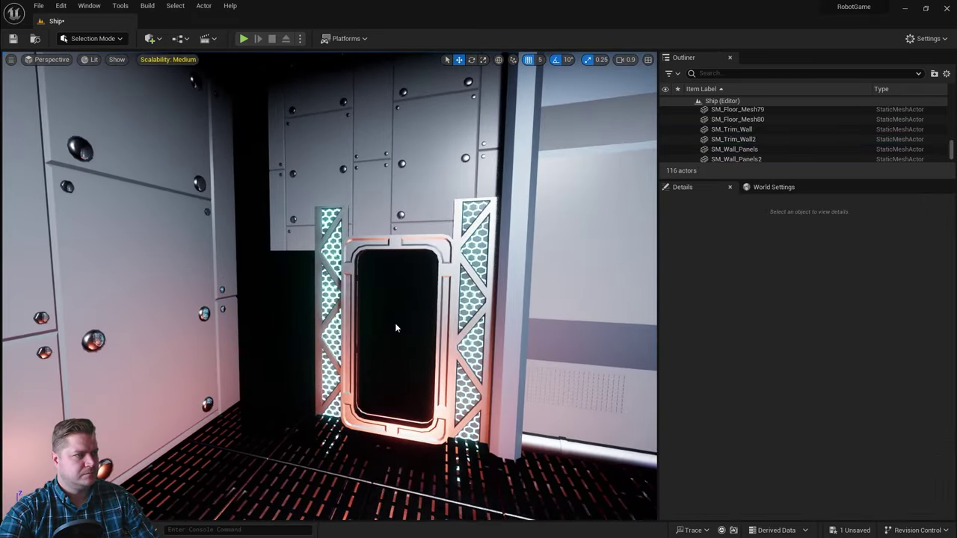
Step: Set the position grid snap to 50 and duplicate both trim walls upward, placing the copies at Z 450
scroll(396, 325, "down", 4)
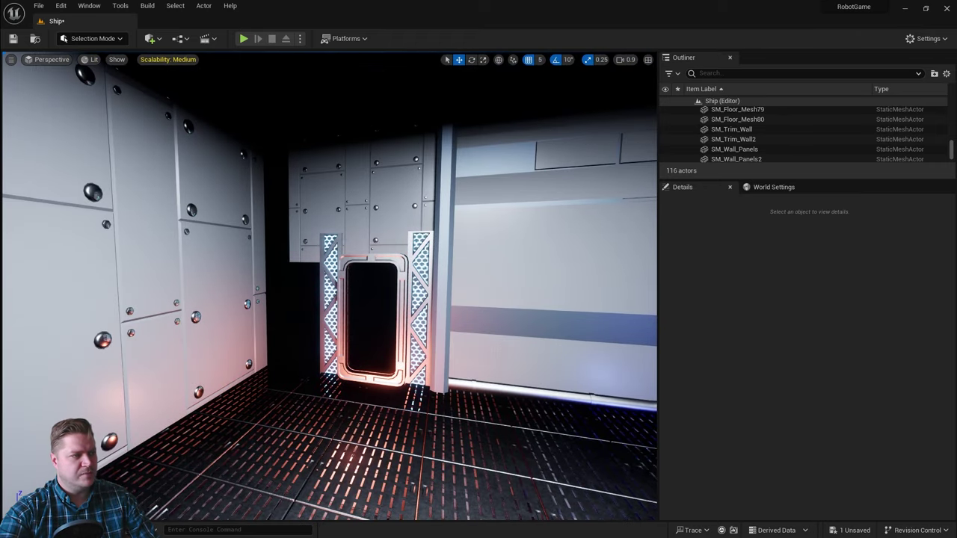
left_click(348, 246)
left_click(421, 246, "ctrl")
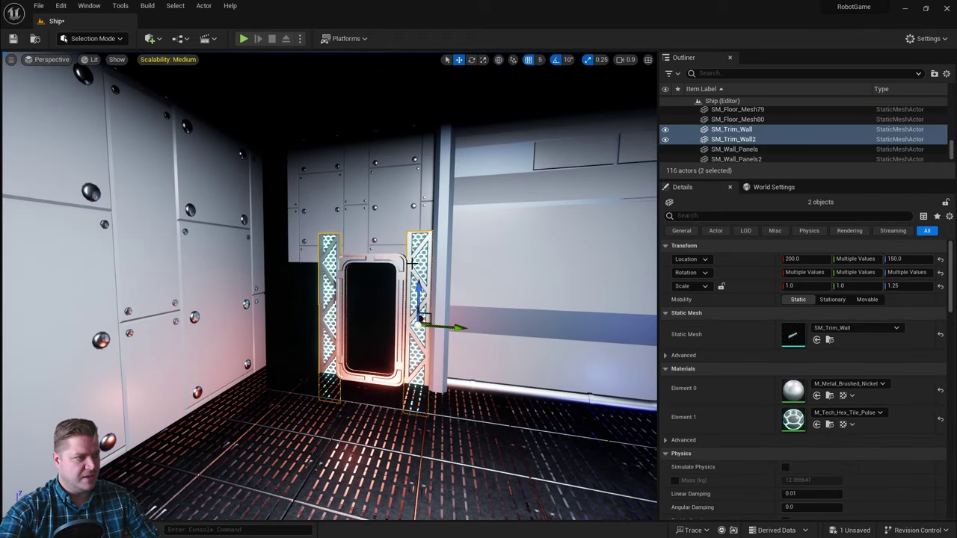
left_click(540, 59)
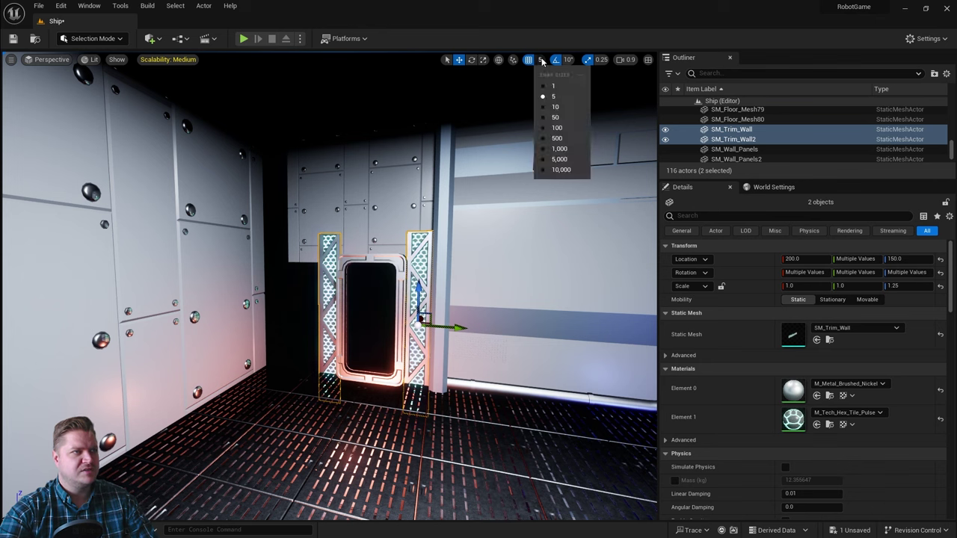
left_click(557, 118)
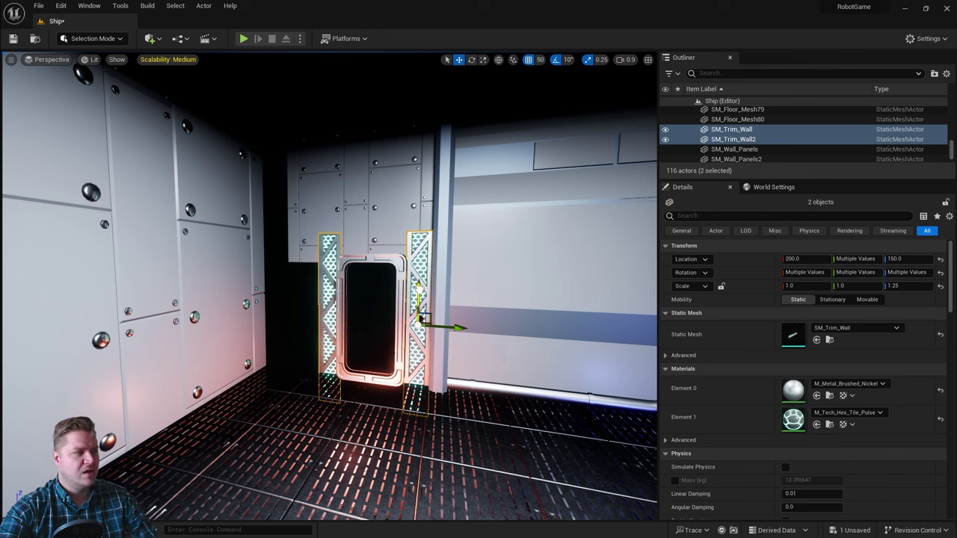
left_click_drag(420, 296, 430, 182, "alt")
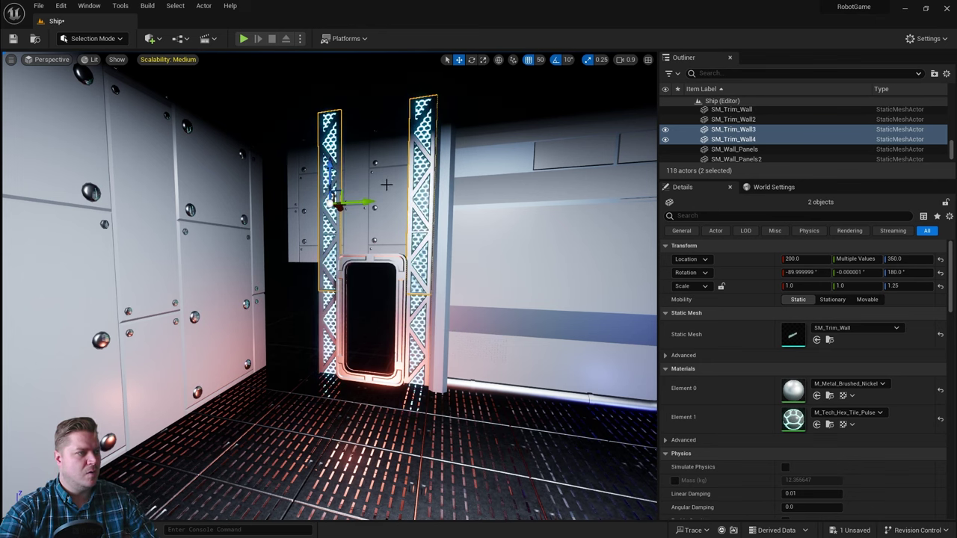
scroll(386, 184, "down", 3)
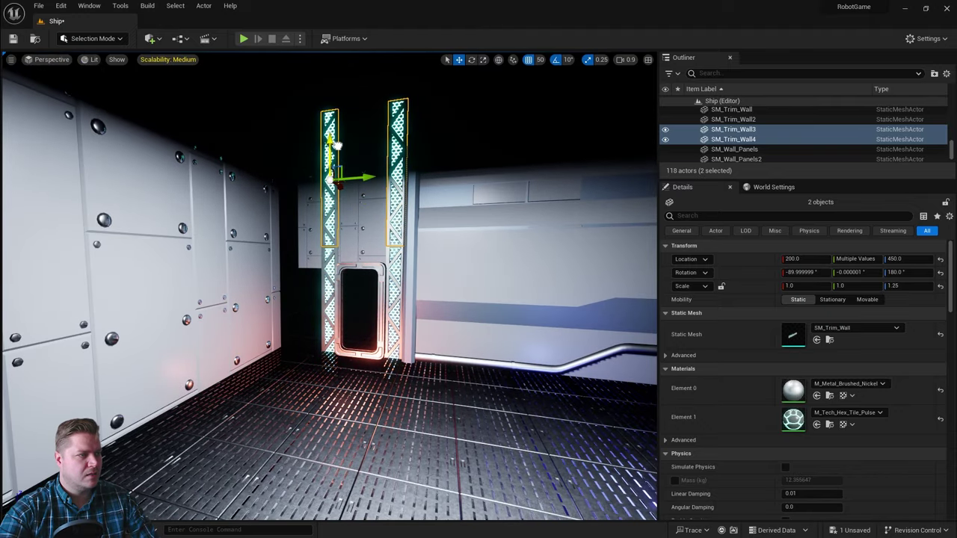
key("Escape")
left_click_drag(363, 291, 332, 308, "alt")
left_click_drag(482, 296, 483, 273, "alt")
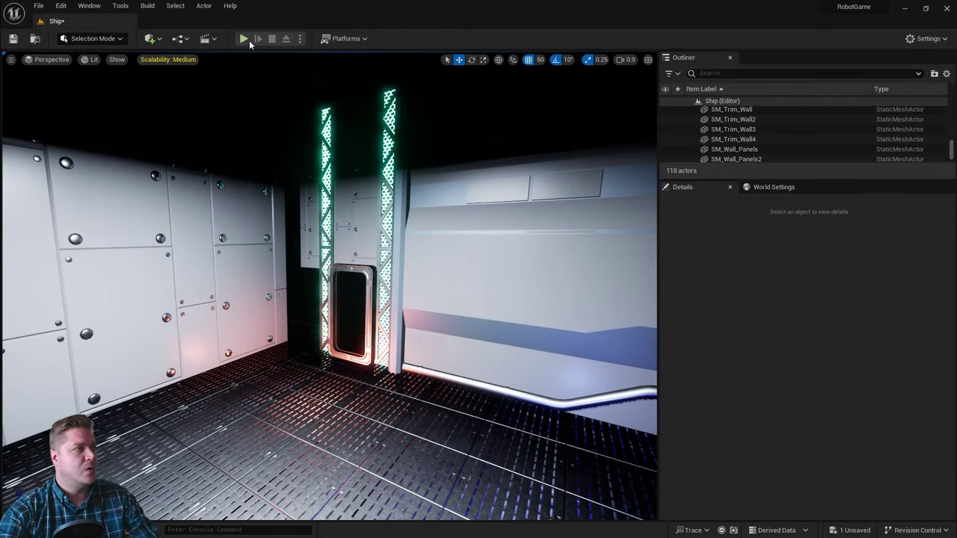
Step: Play-test the level by running the robot up to the doorway and around the room, and end the session
left_click(245, 40)
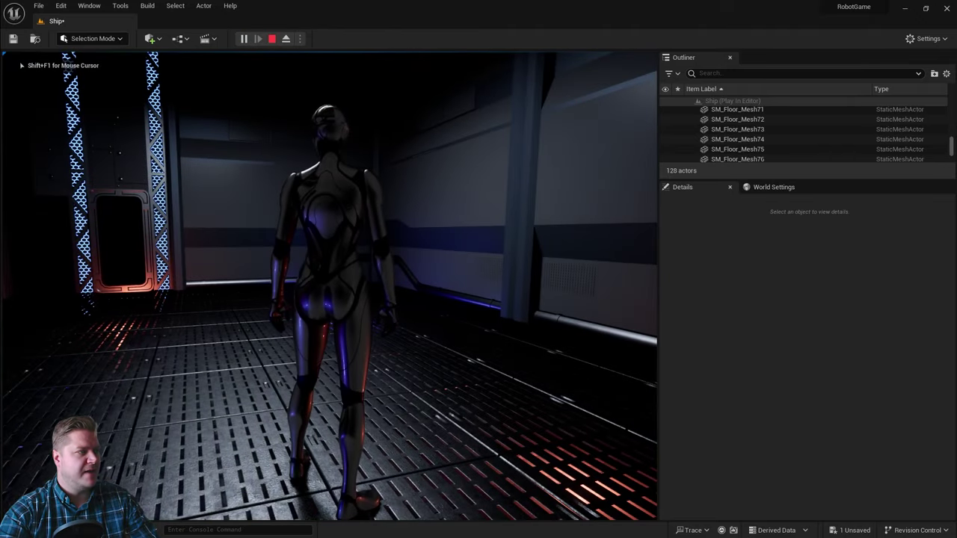
key("w")
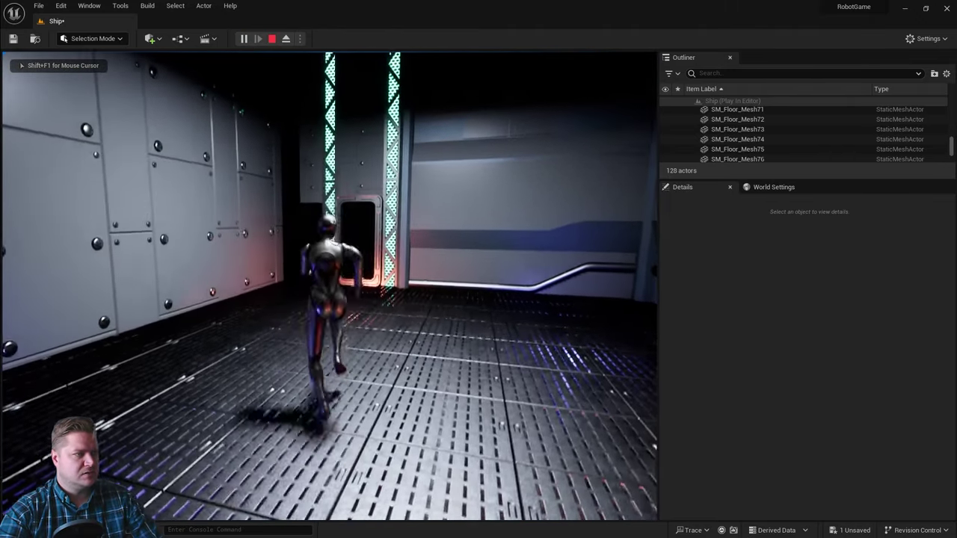
key("w")
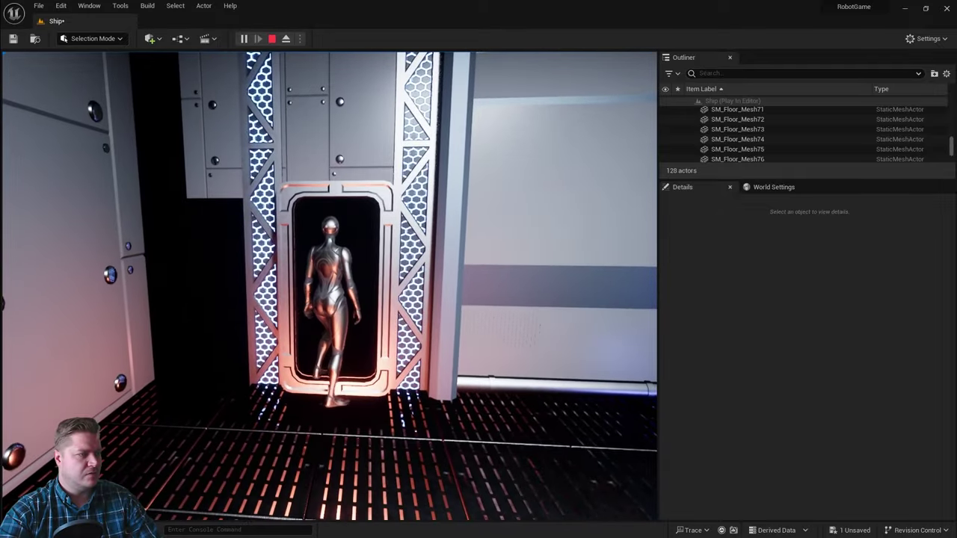
key("w")
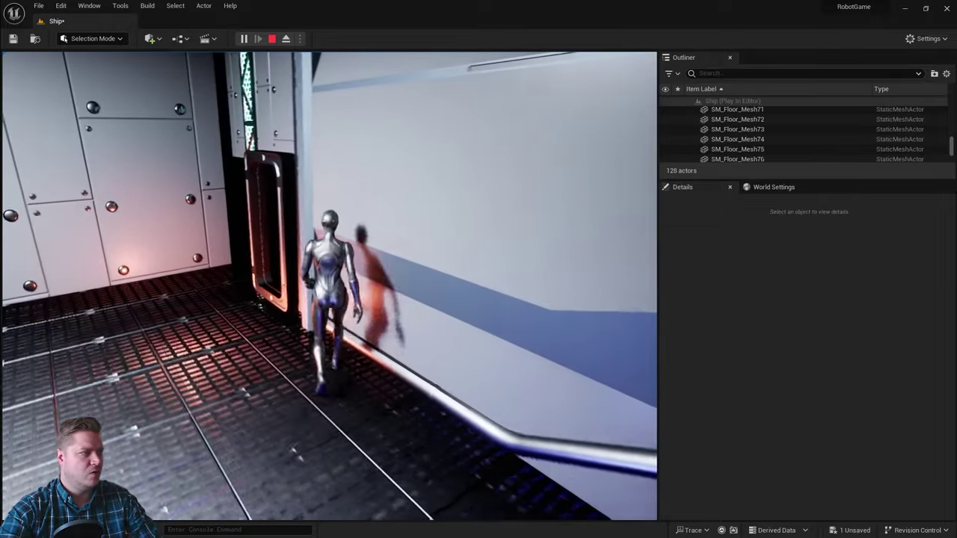
key("d")
key("w")
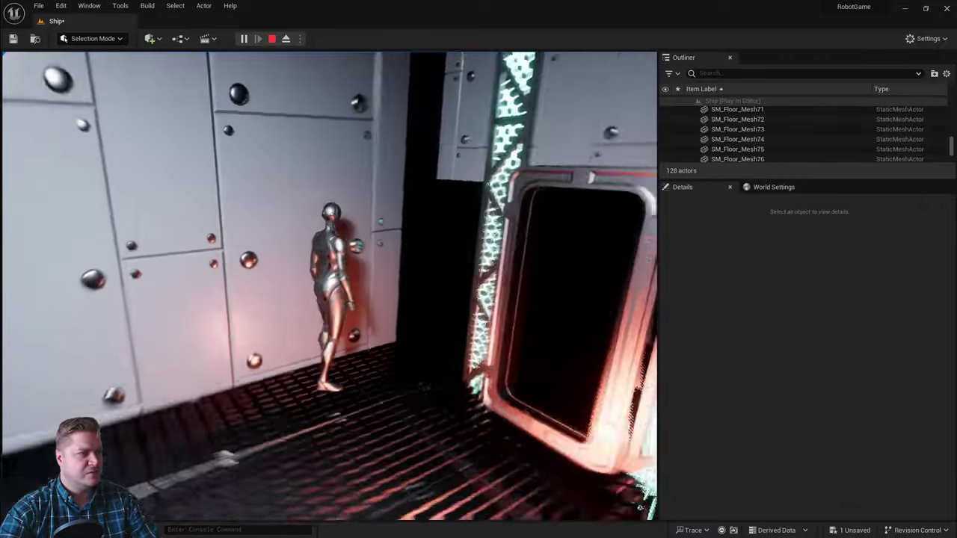
key("s")
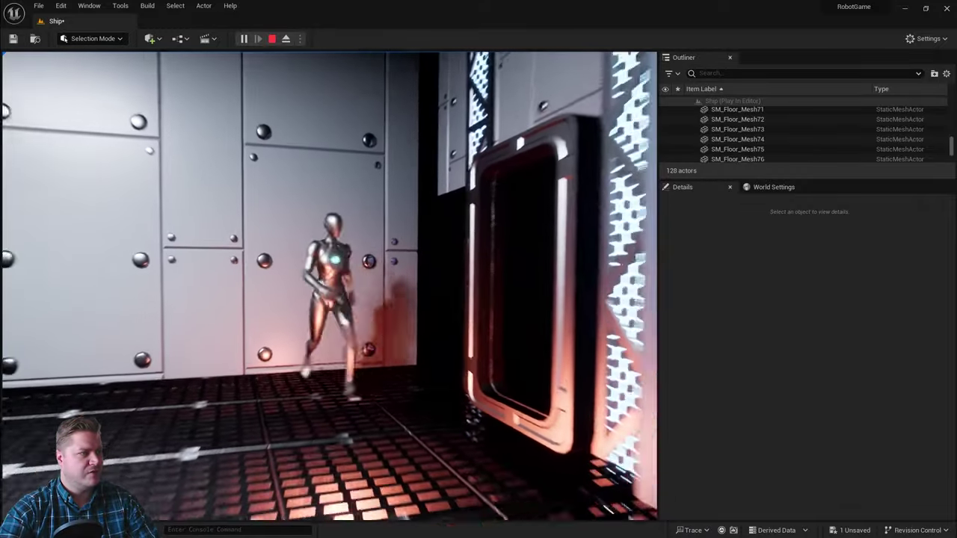
key("a")
key("w")
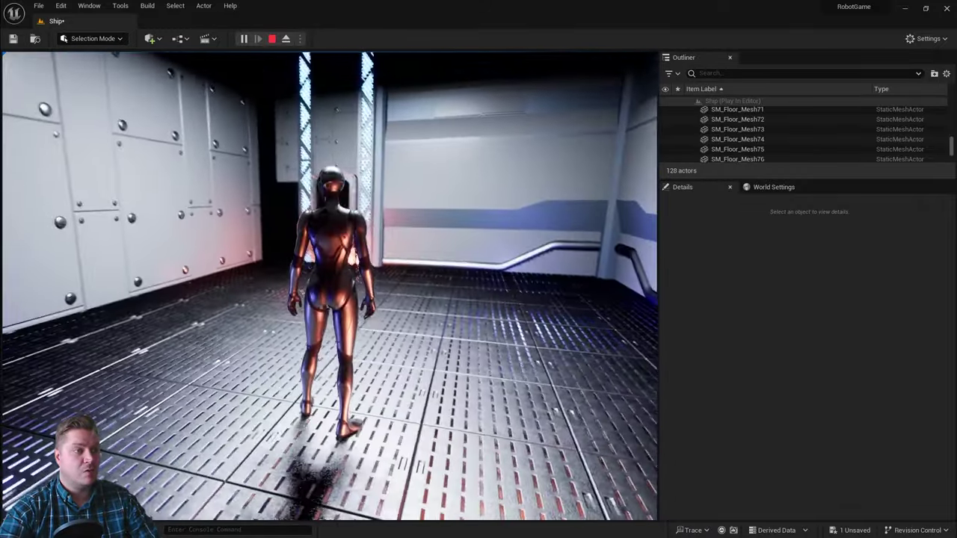
key("Escape")
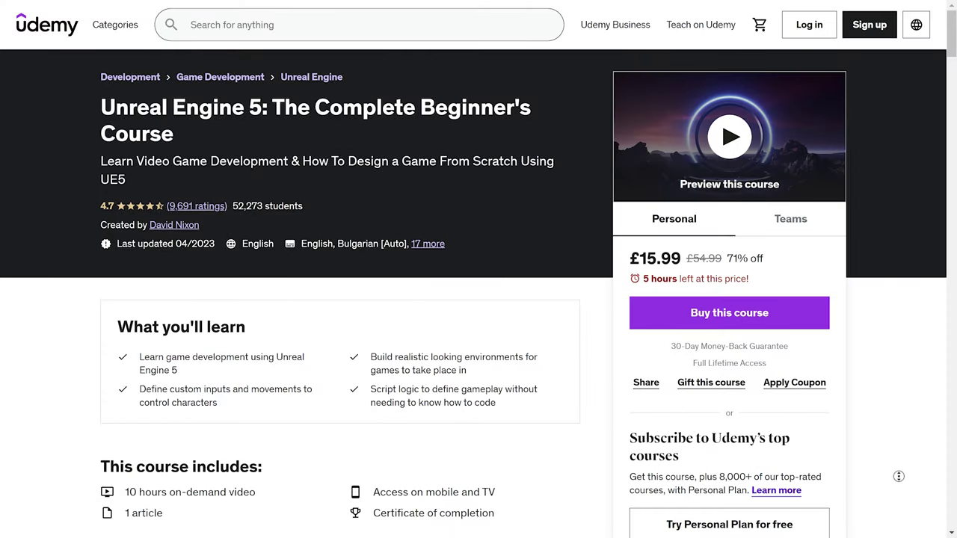
Step: Review the Udemy page of Unreal Engine 5: The Complete Beginner's Course down to its Getting Started lectures
scroll(899, 477, "down", 2)
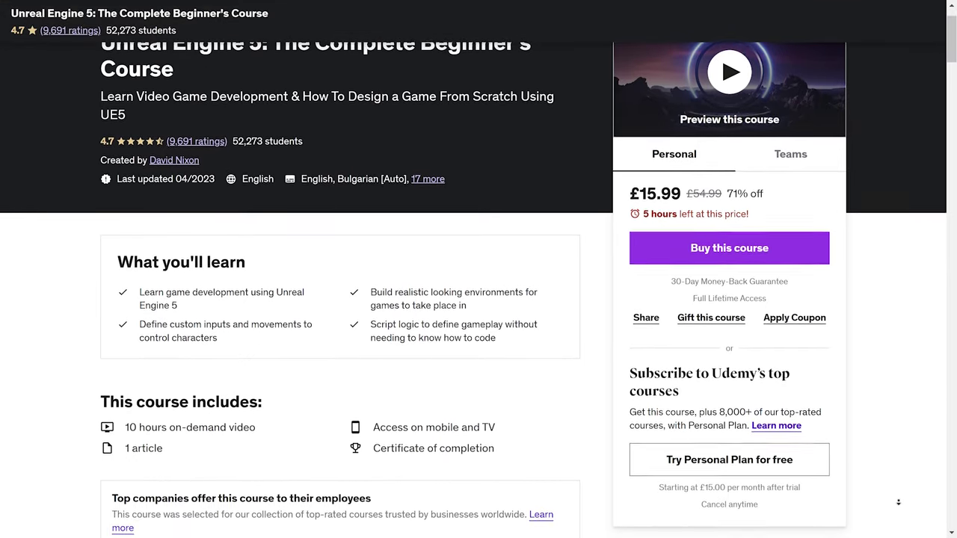
scroll(899, 503, "down", 2)
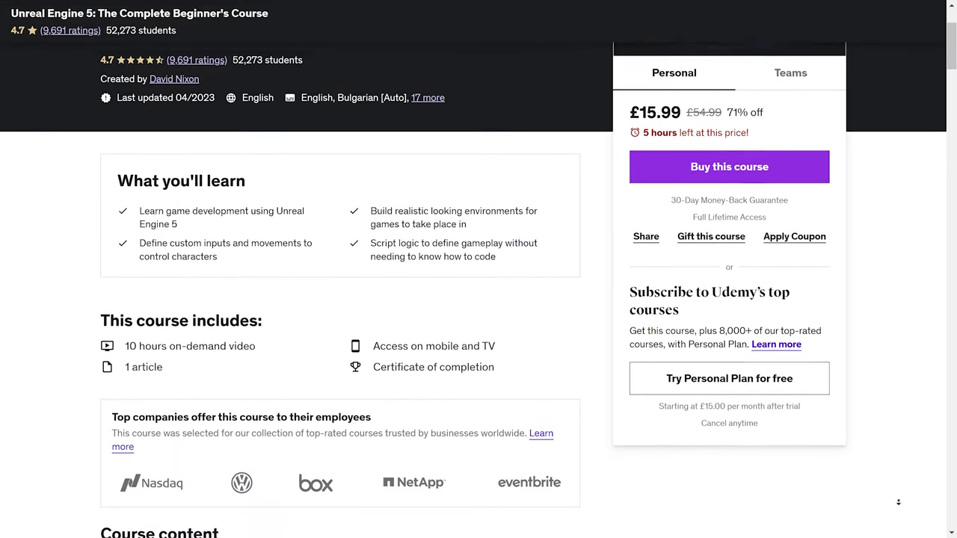
scroll(898, 502, "down", 2)
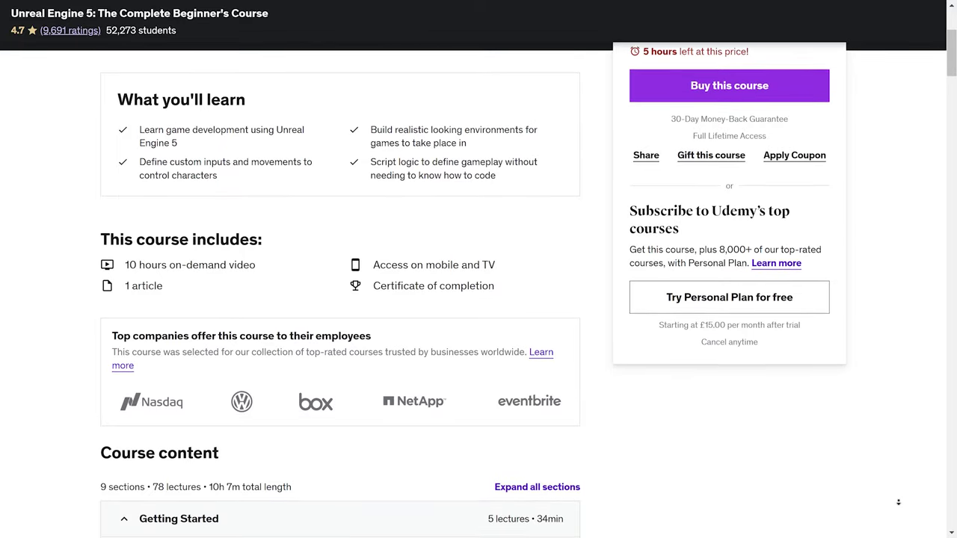
scroll(899, 503, "down", 2)
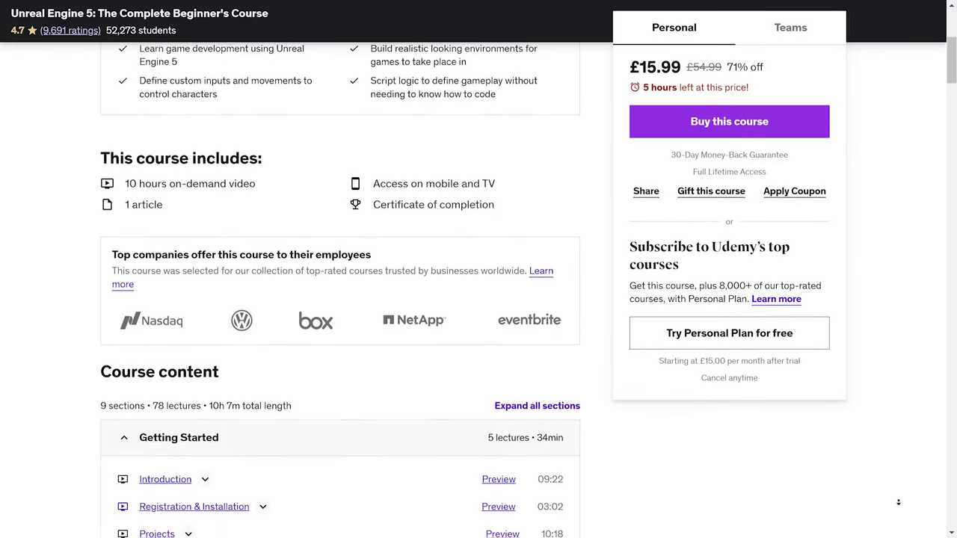
scroll(898, 503, "down", 2)
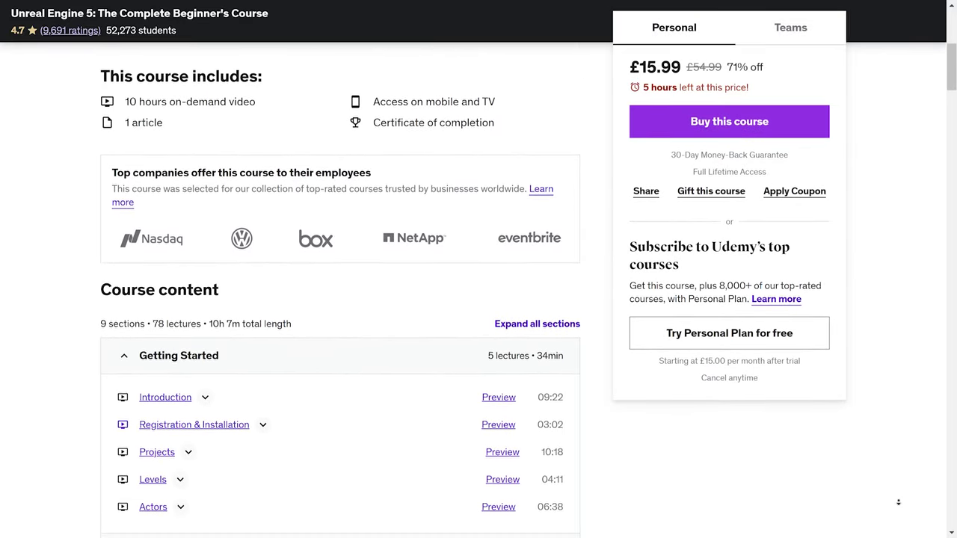